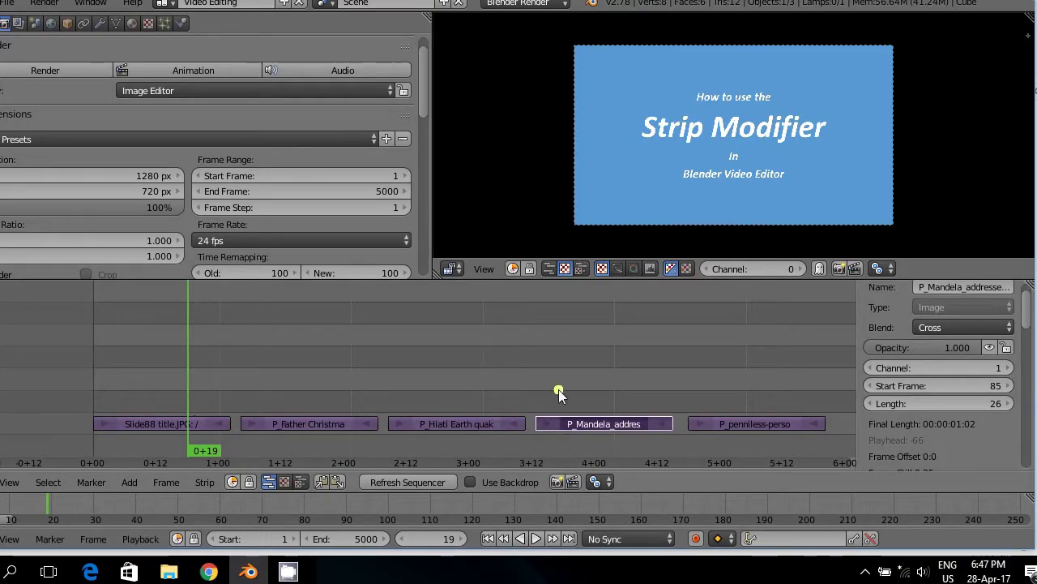
- Jump to frame 94 in the podium photo strip and scroll the sidebar to Modifiers
click(581, 397)
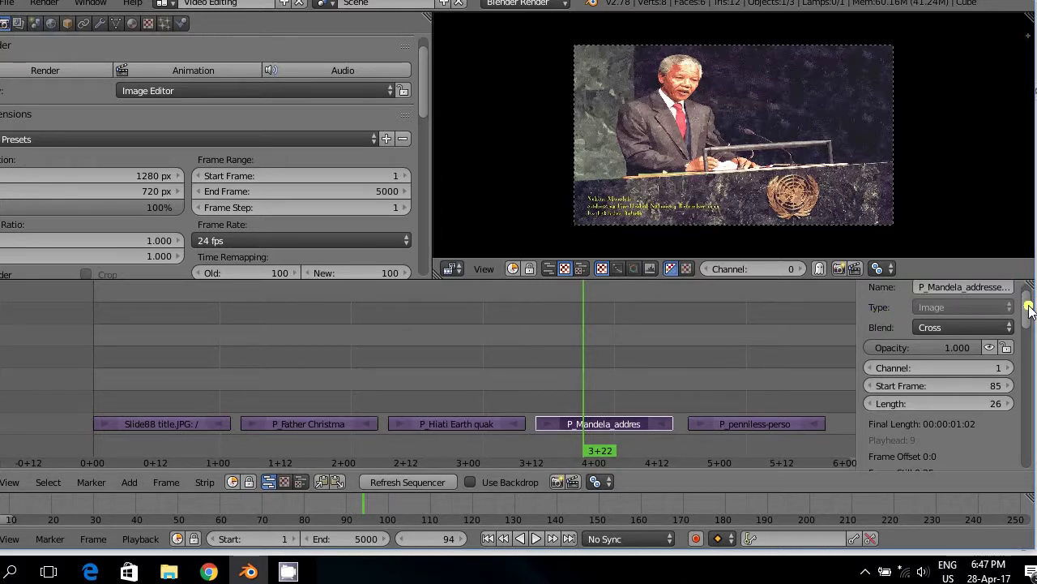
drag(1029, 308, 1034, 442)
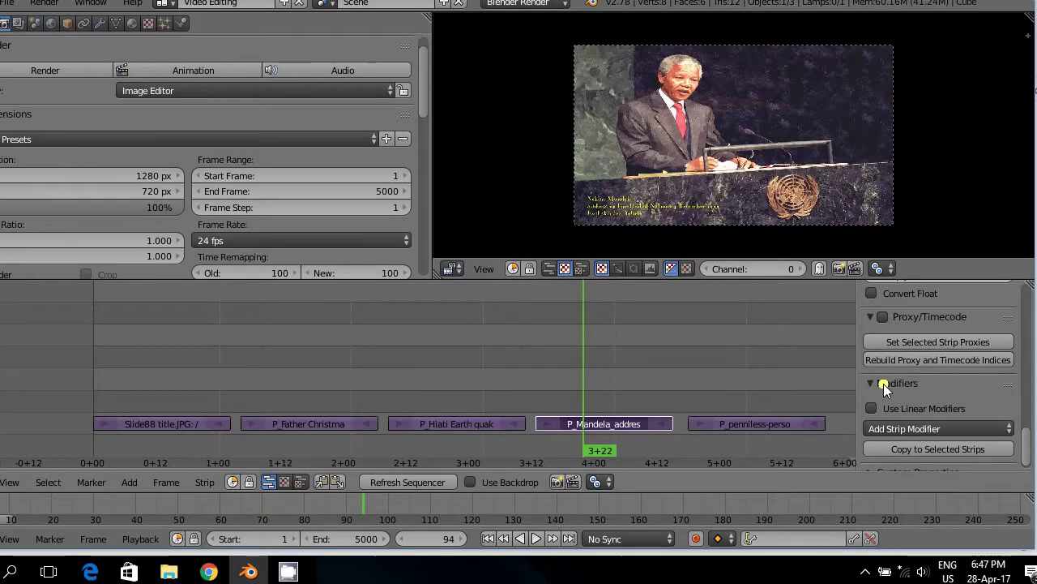
- Attach a White Balance modifier to the Mandela address photo strip and bring its settings into view
click(959, 433)
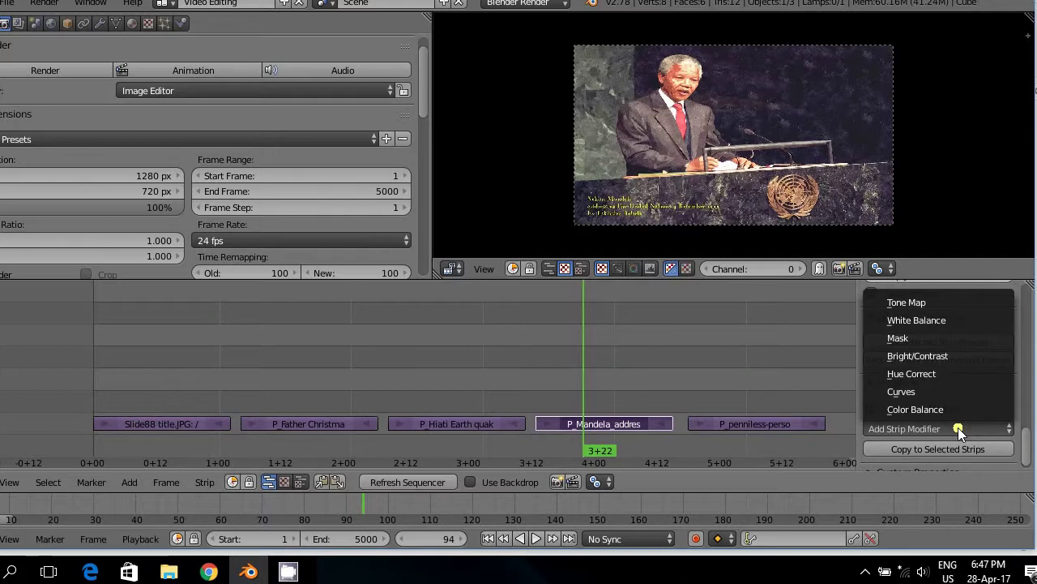
click(964, 323)
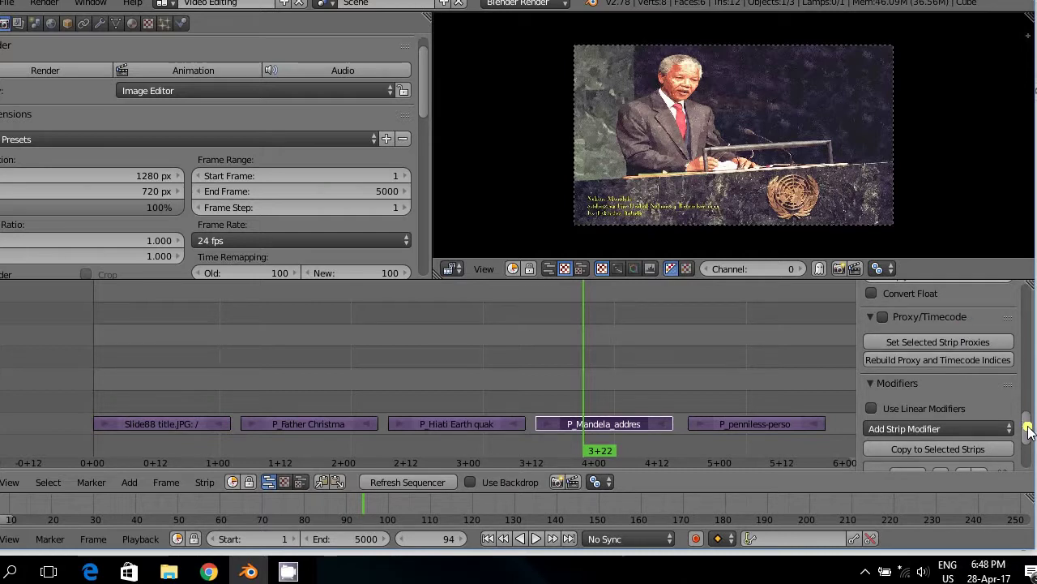
drag(1028, 430, 1028, 454)
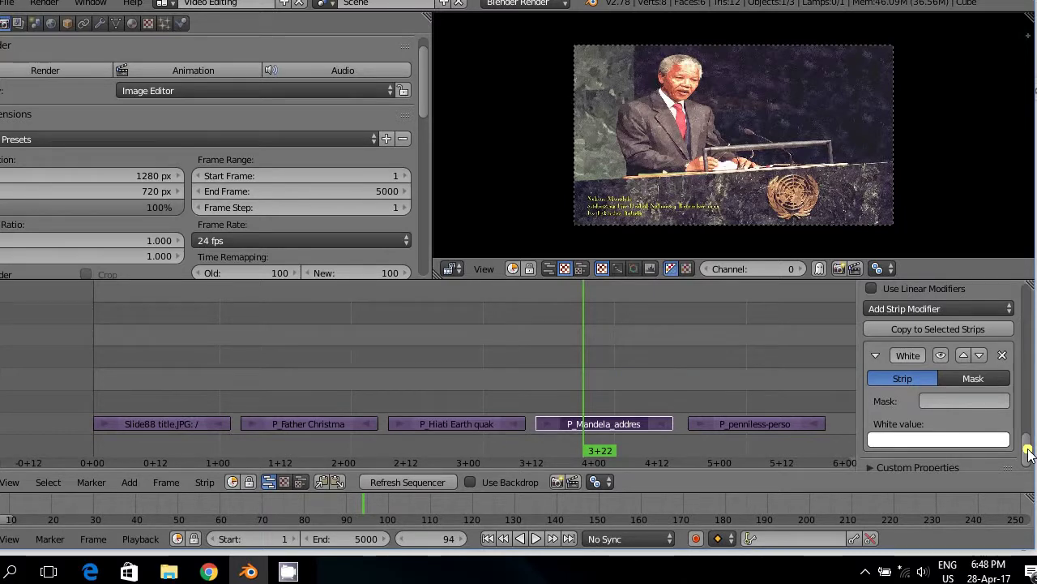
drag(1028, 454, 1028, 459)
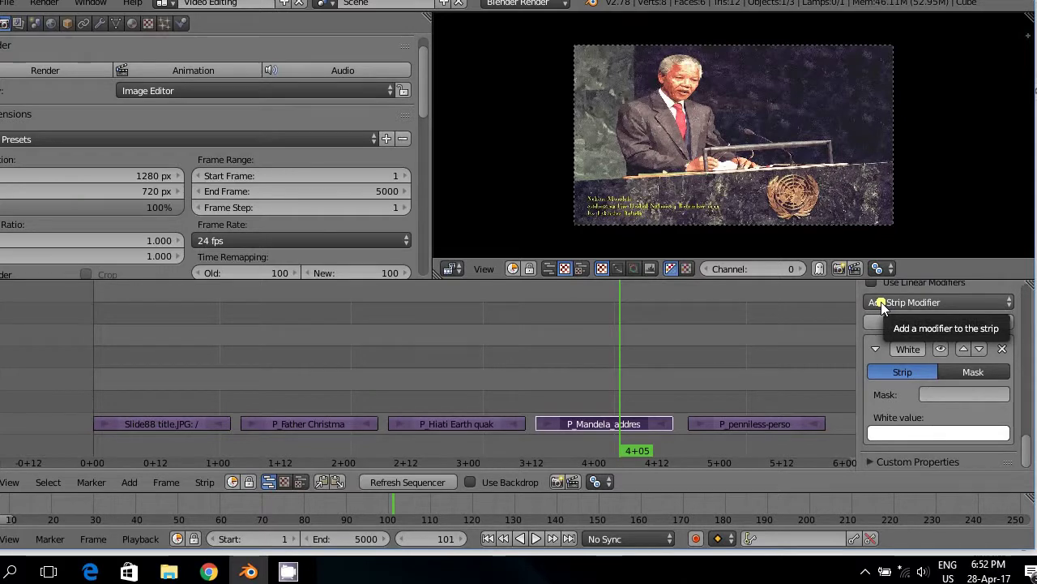
- Add a Bright/Contrast modifier below White Balance on the Mandela photo strip
click(881, 302)
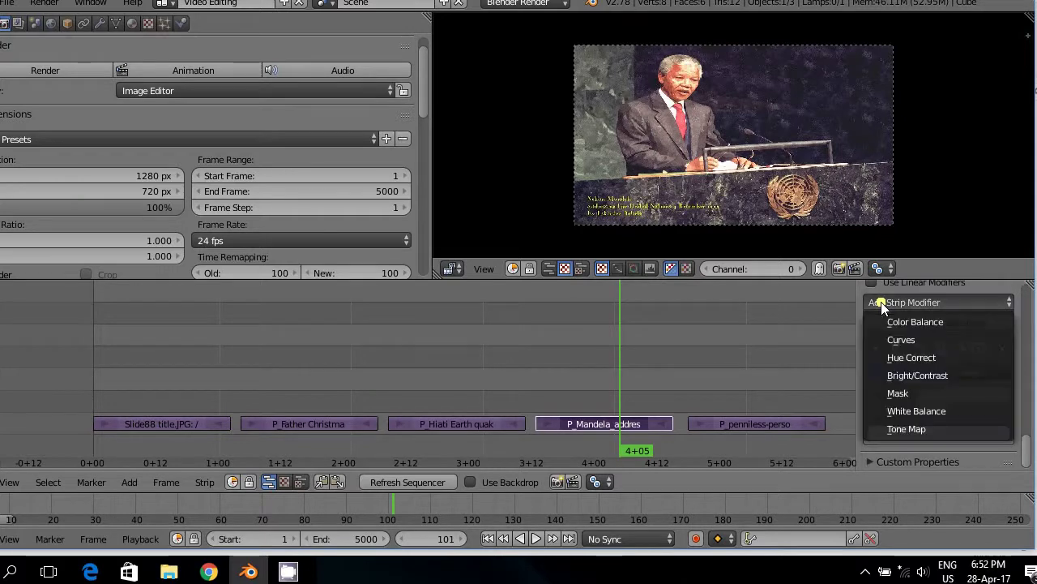
click(911, 376)
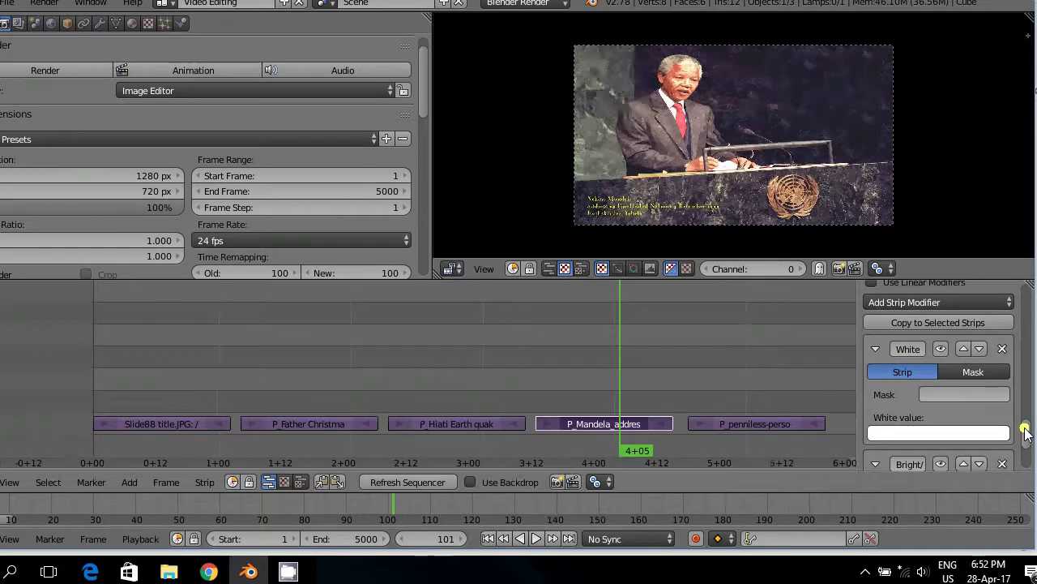
drag(1025, 432, 1025, 436)
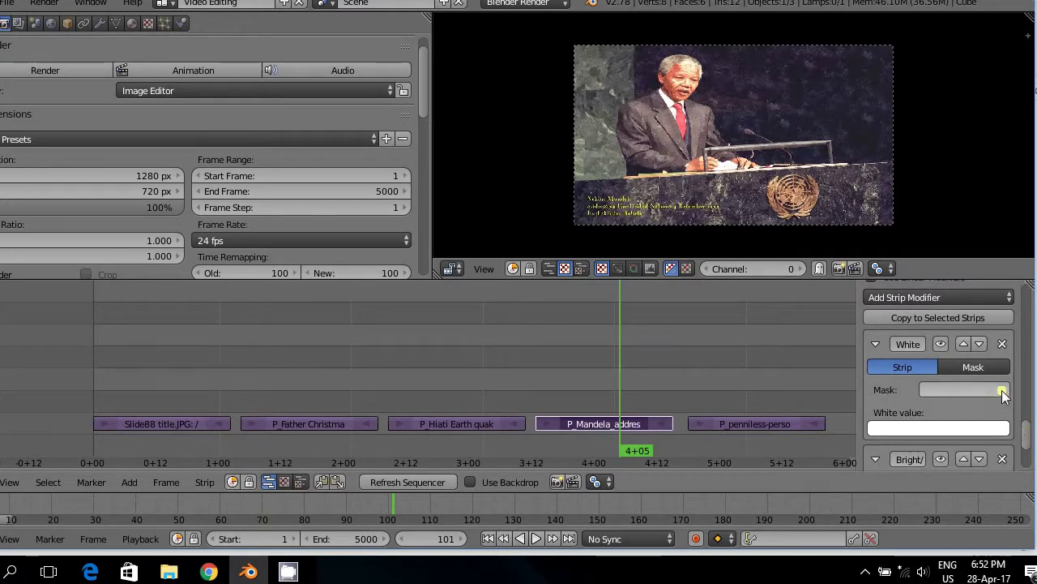
- Collapse and re-expand the White Balance and Bright/Contrast modifier panels
click(874, 344)
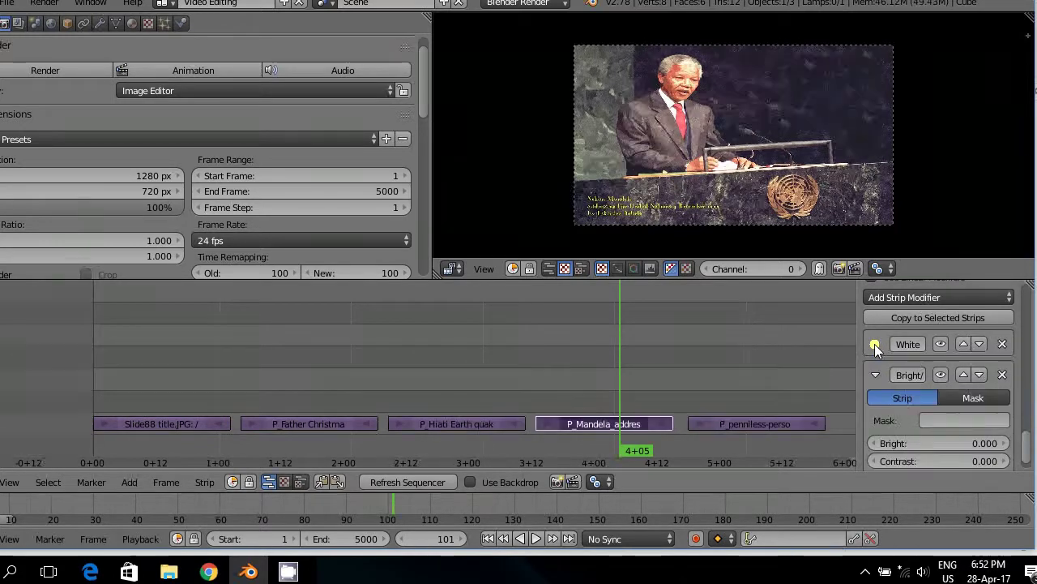
click(874, 344)
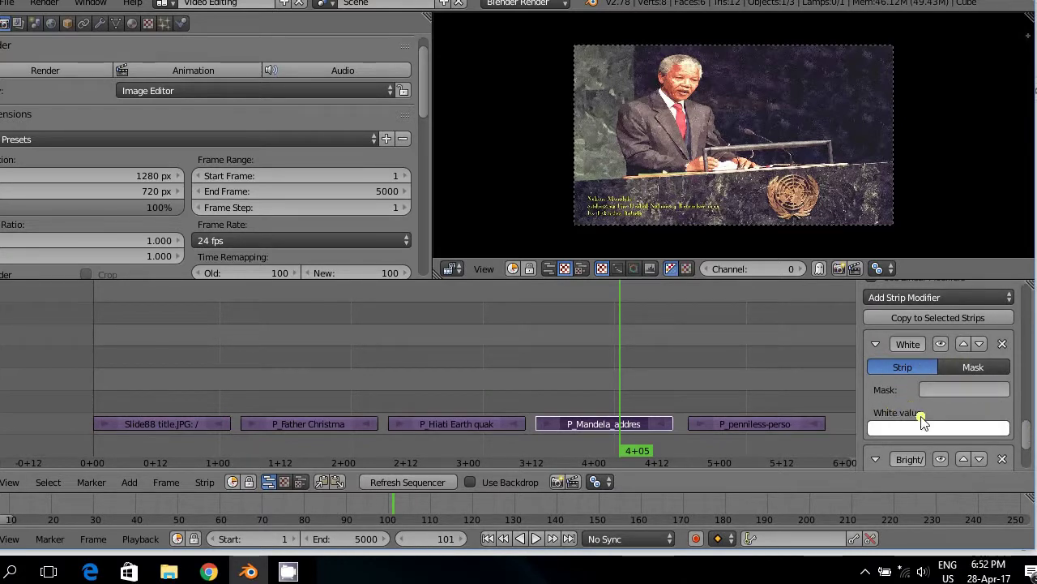
click(876, 344)
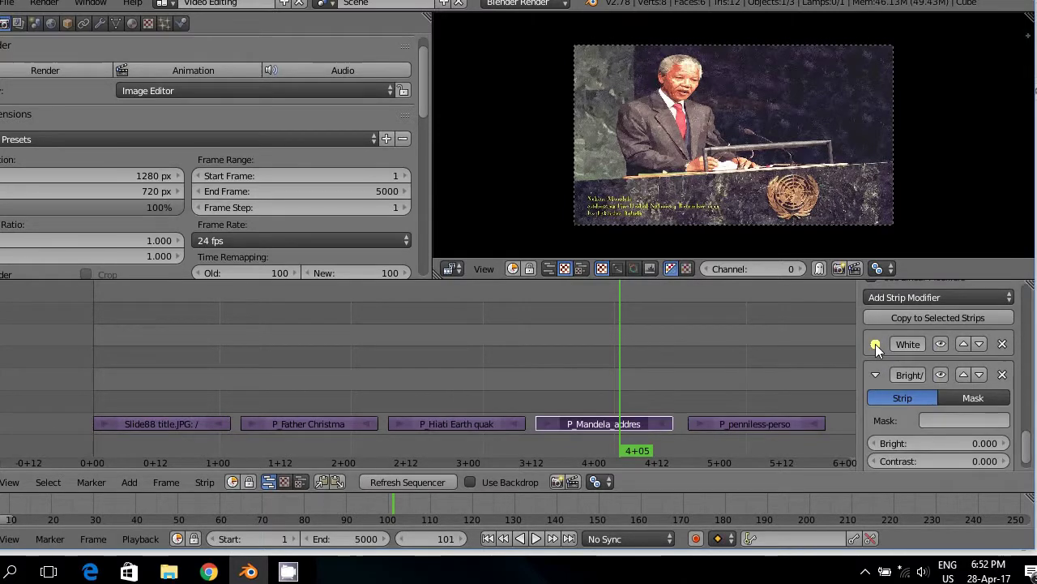
click(875, 343)
click(875, 344)
click(878, 374)
click(878, 374)
- Expand White Balance again and turn off its visibility so it stops affecting the image
click(875, 344)
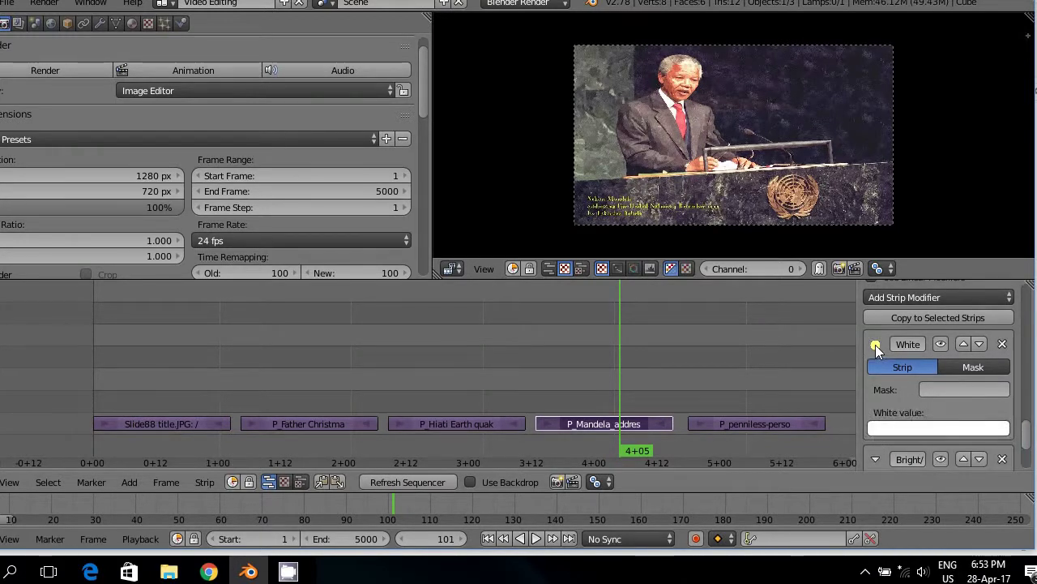
click(943, 343)
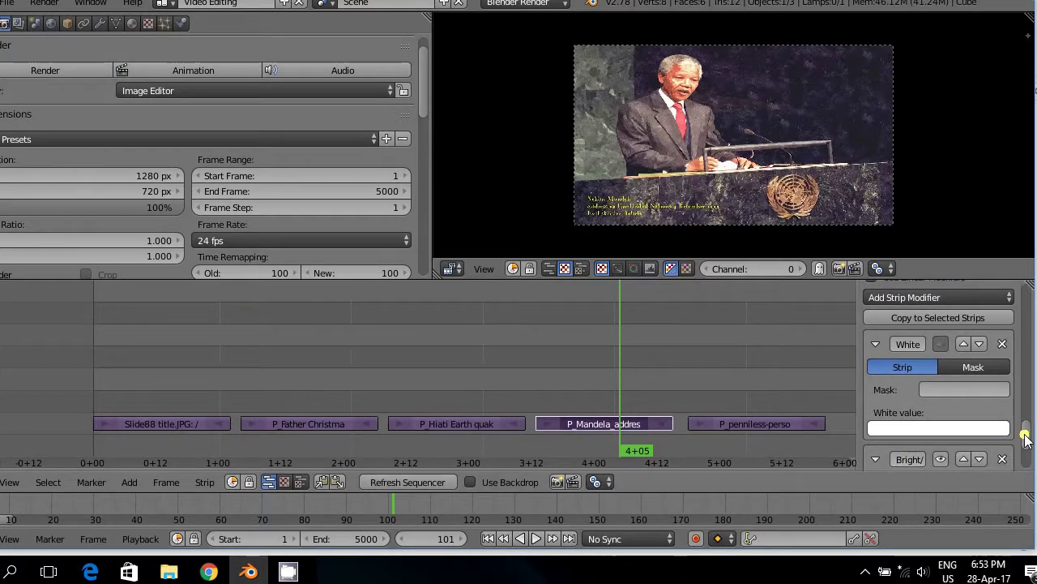
drag(1025, 438, 1025, 442)
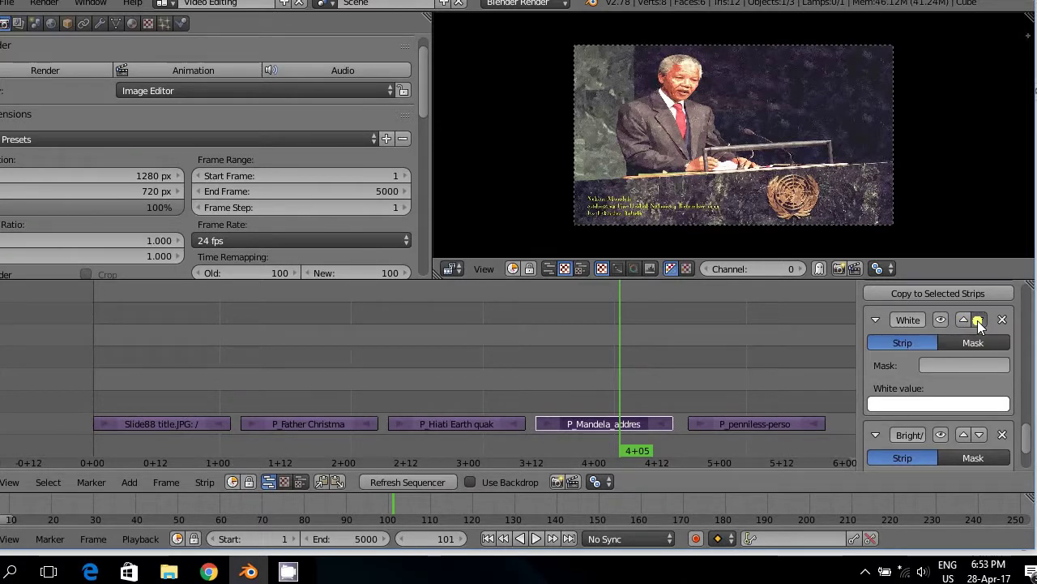
- Shuffle the two modifiers with the arrow buttons, ending with Bright/Contrast above White Balance
click(979, 320)
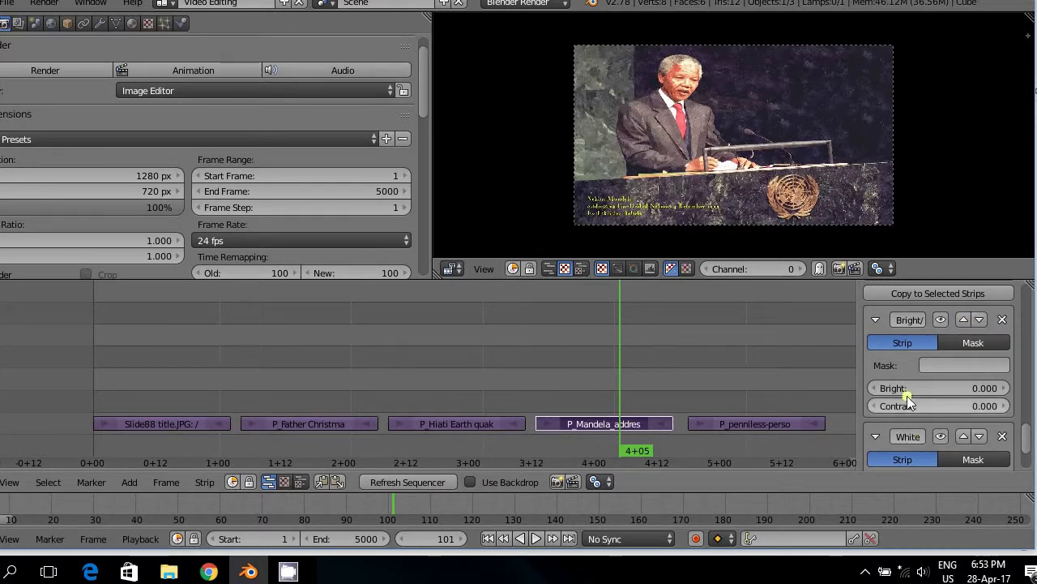
click(875, 319)
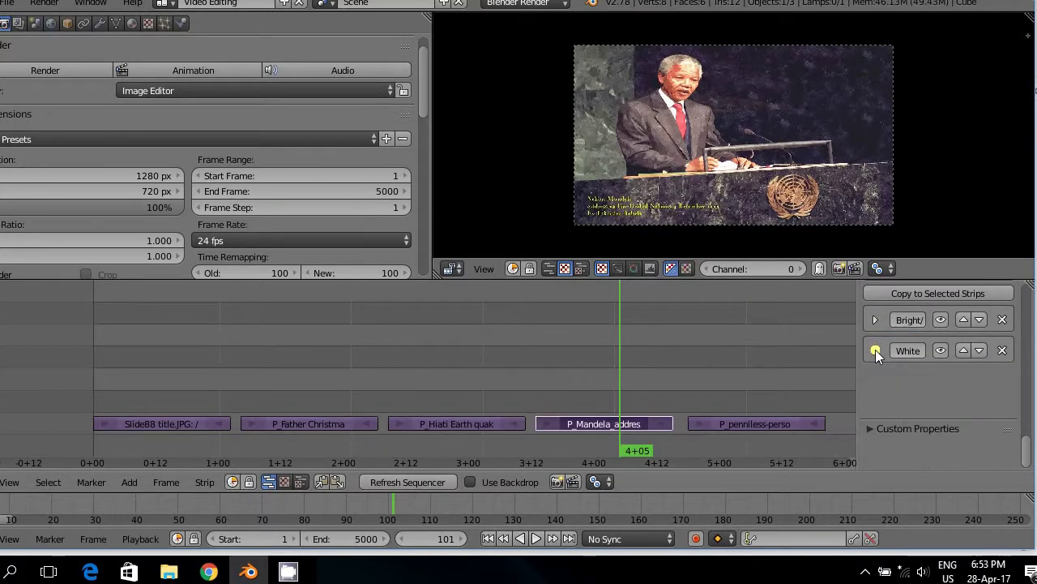
click(876, 350)
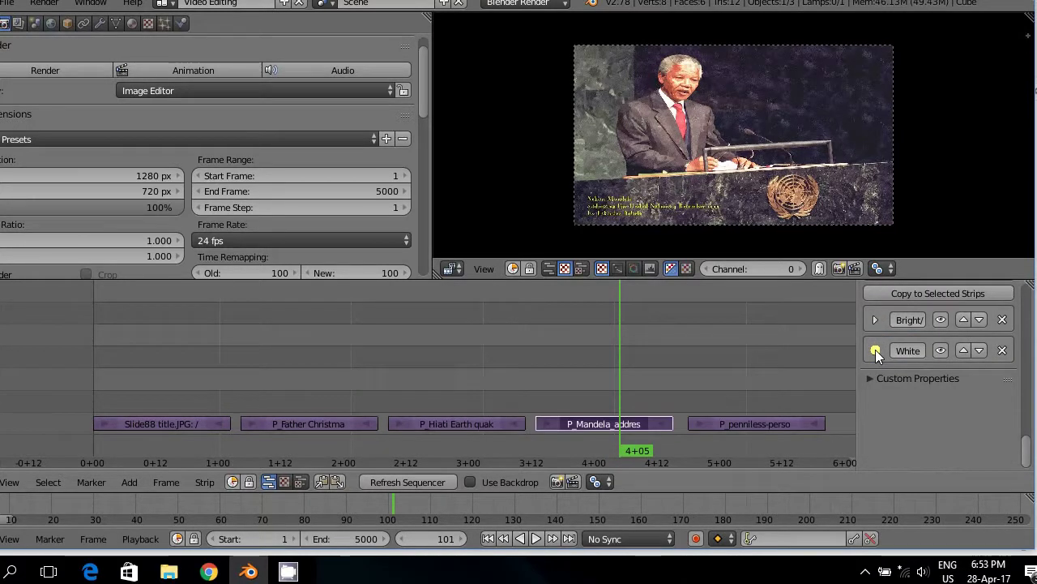
click(961, 350)
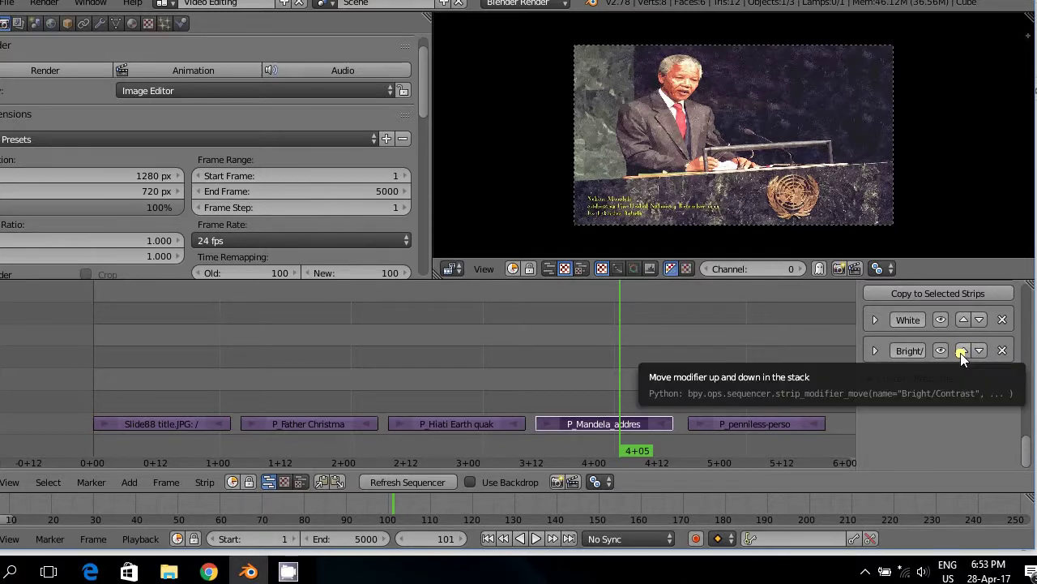
click(961, 350)
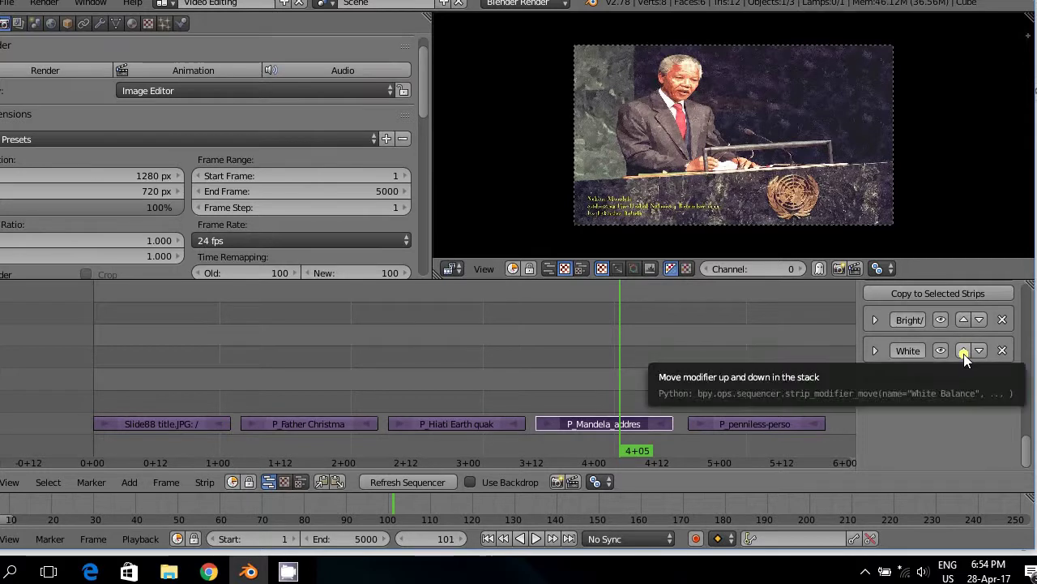
click(964, 351)
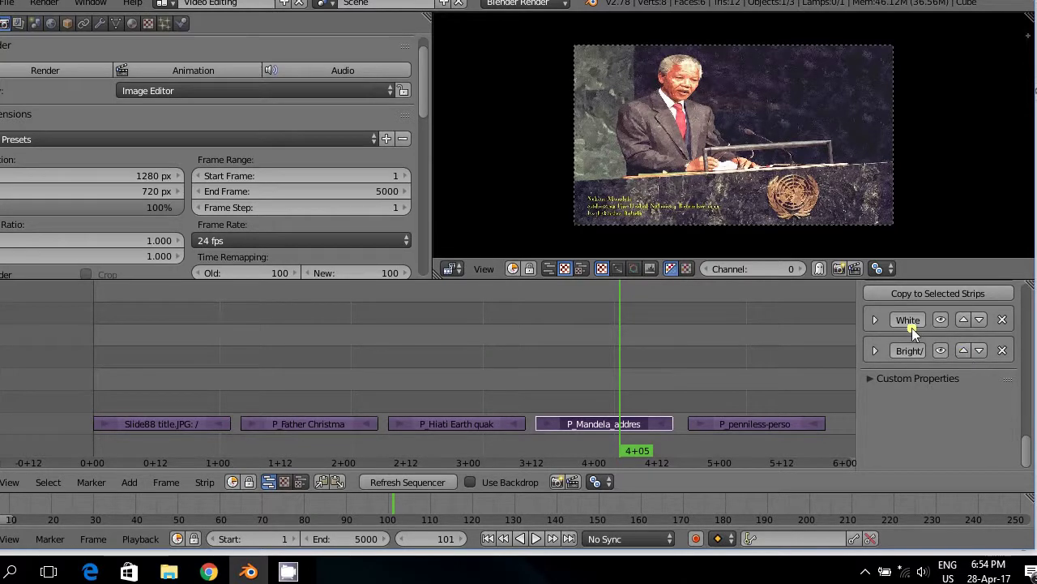
click(980, 319)
click(980, 319)
click(1003, 319)
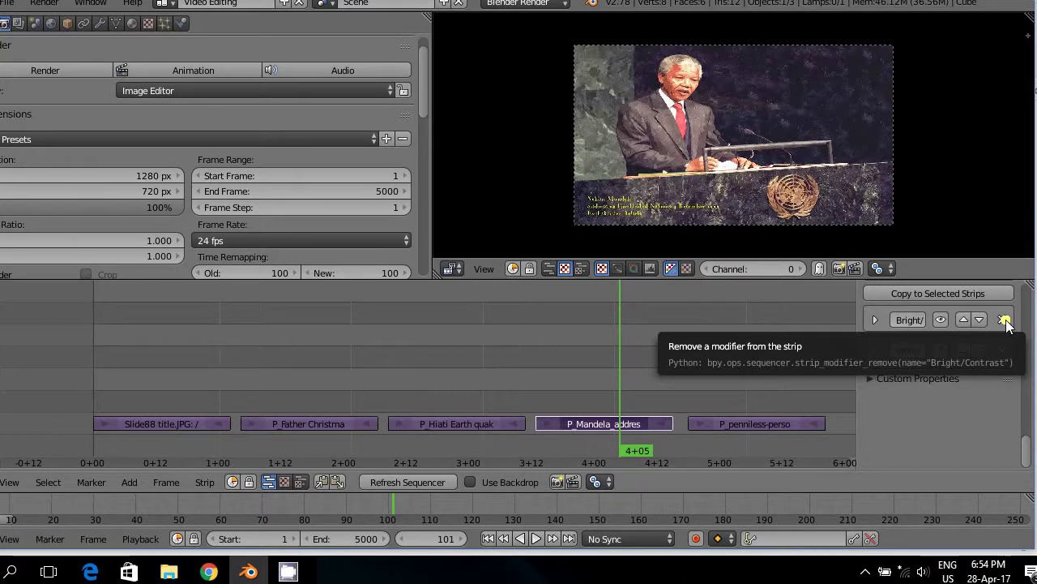
- Delete the Bright/Contrast and White Balance modifiers from the Mandela photo strip
click(1004, 319)
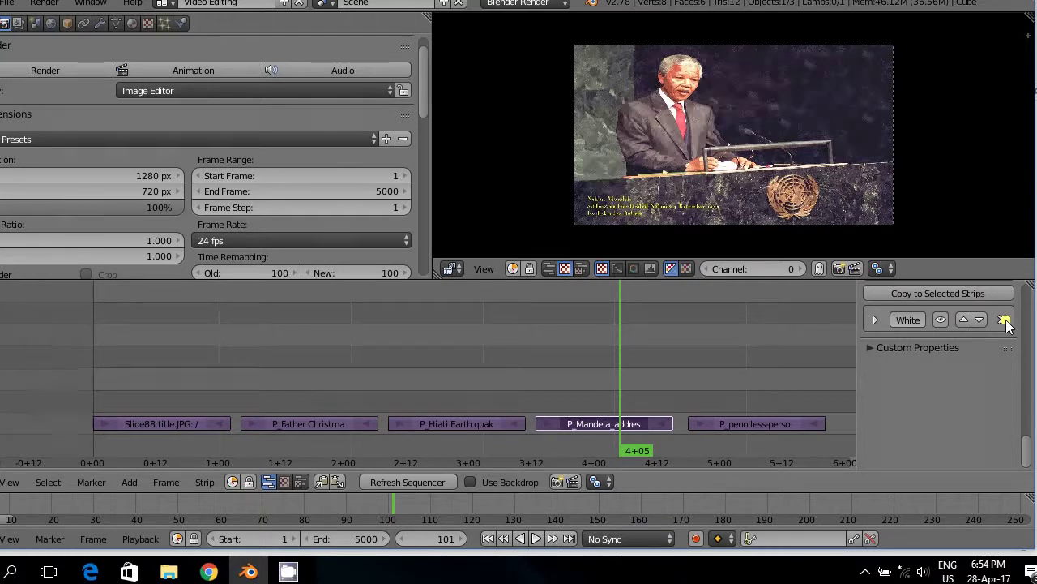
click(1005, 319)
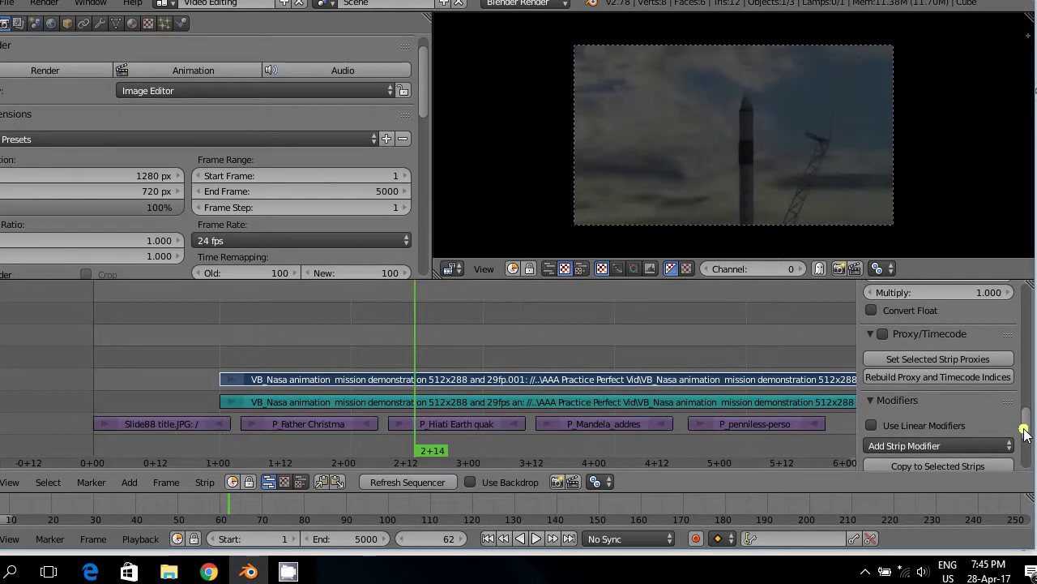
- Scroll to the rocket clip's Bright/Contrast modifier, showing Bright and Contrast at 0.000
drag(1024, 432, 1025, 459)
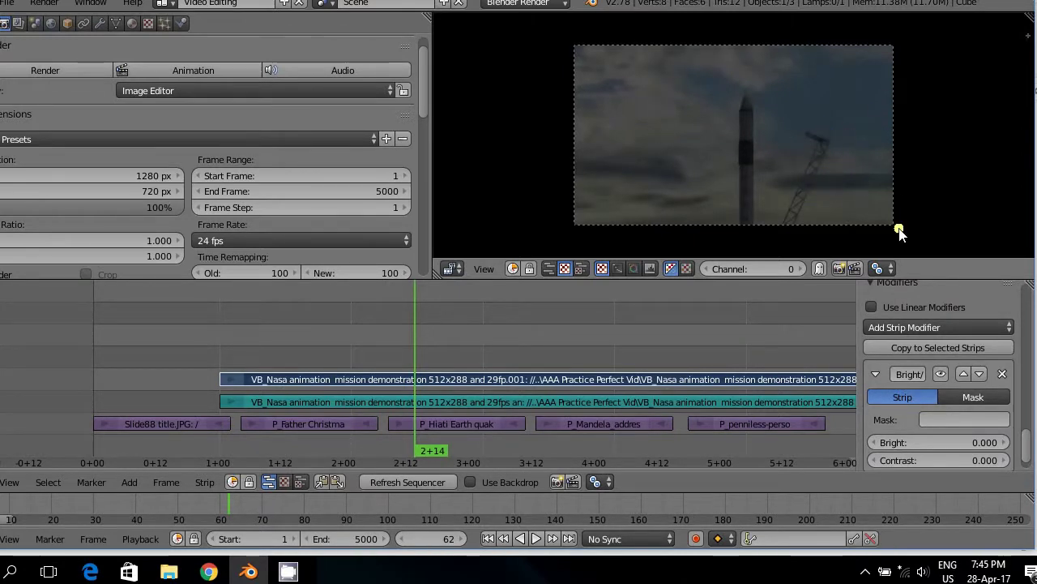
- Set the rocket clip's Bright to 20, then to -20
click(945, 442)
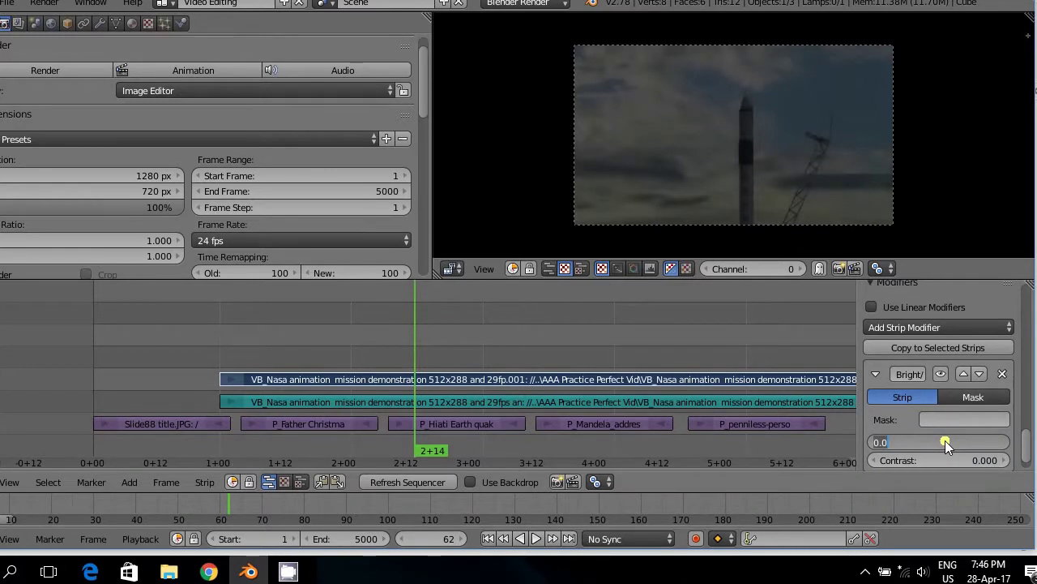
text(20)
key(Return)
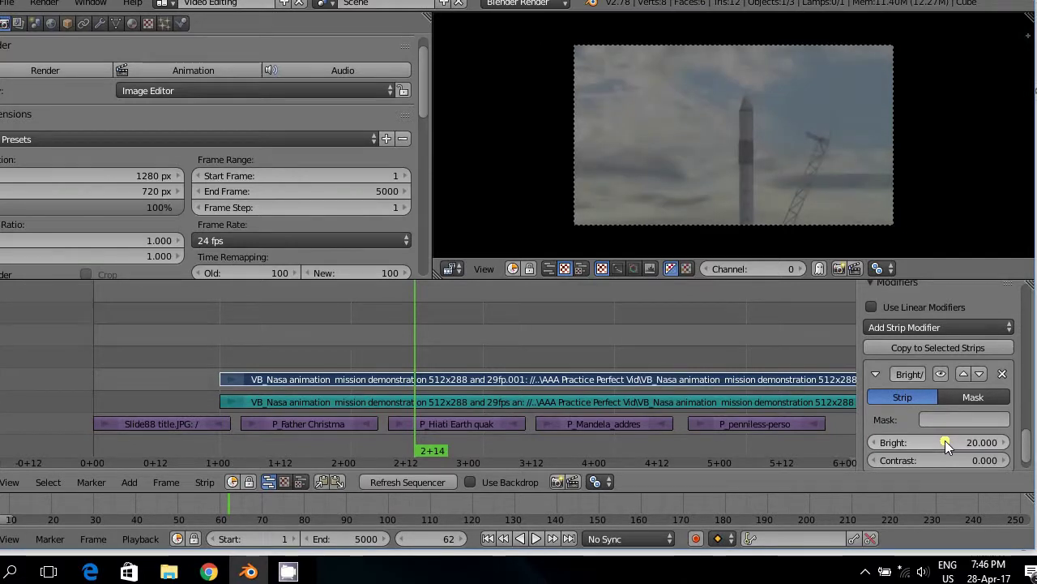
click(945, 442)
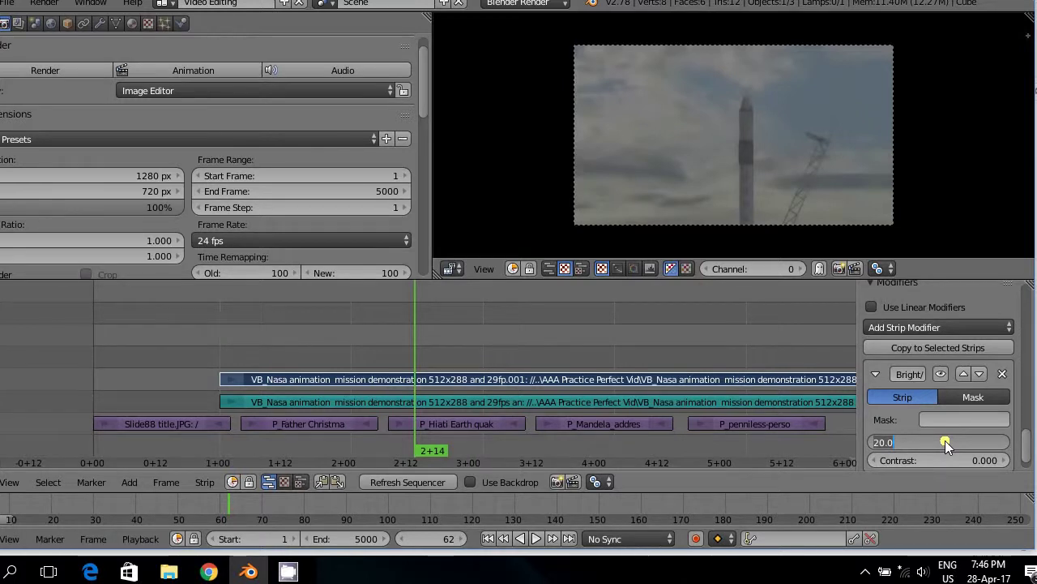
key(BackSpace)
text(-20)
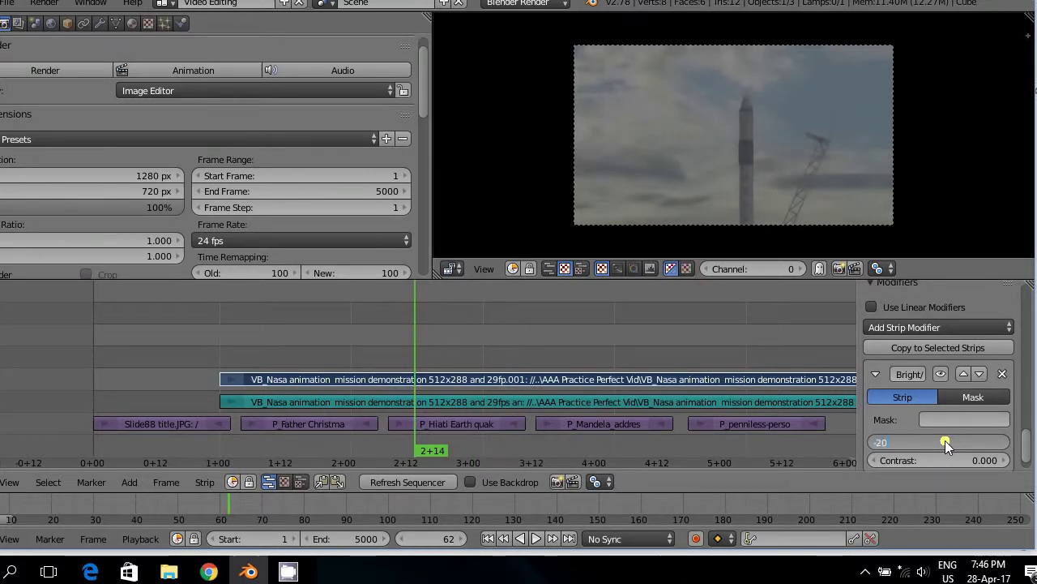
key(Return)
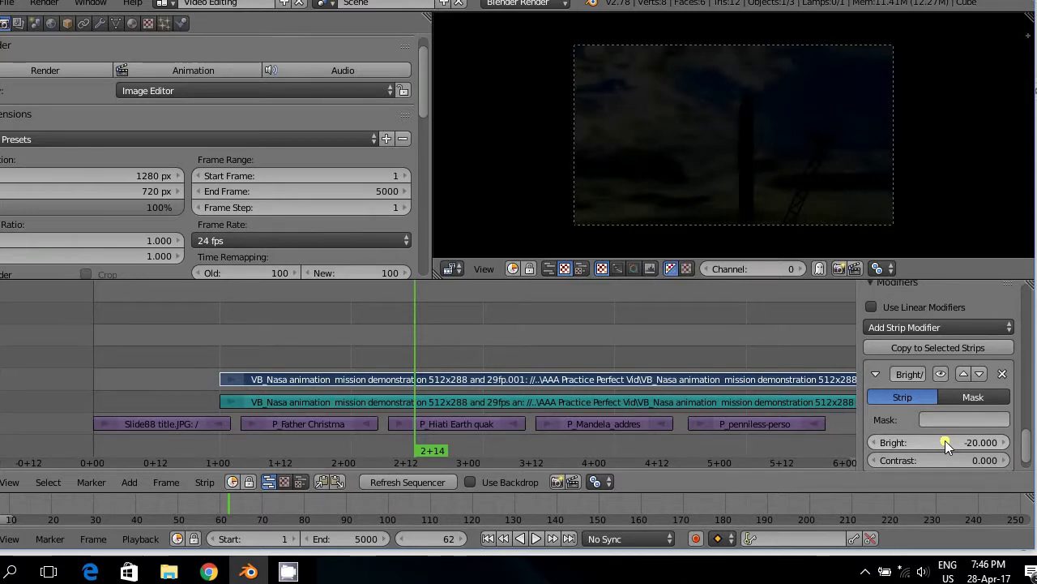
- Reset Bright to 0, then raise it back to 20
click(945, 441)
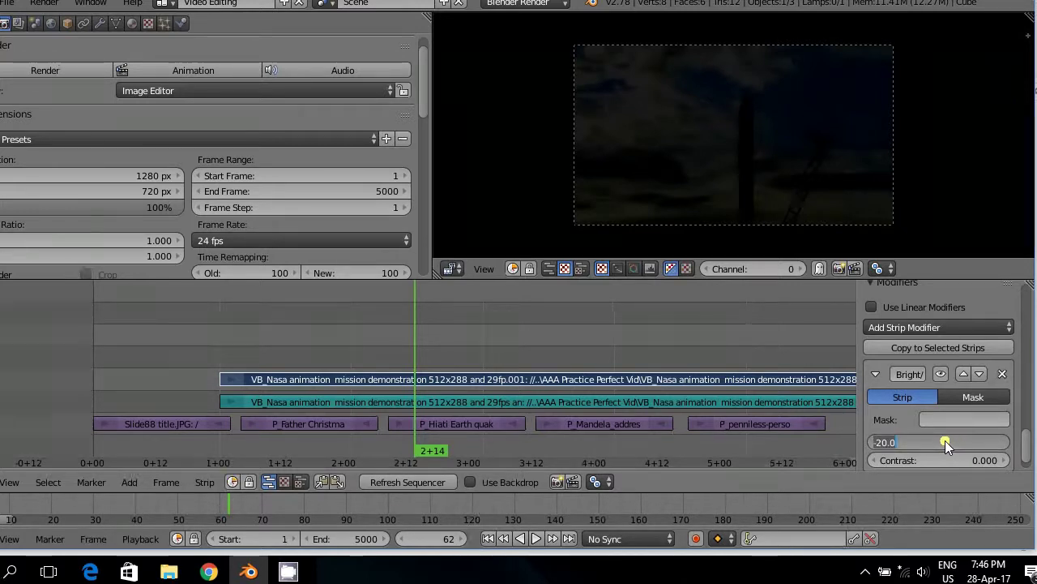
text(0)
key(Return)
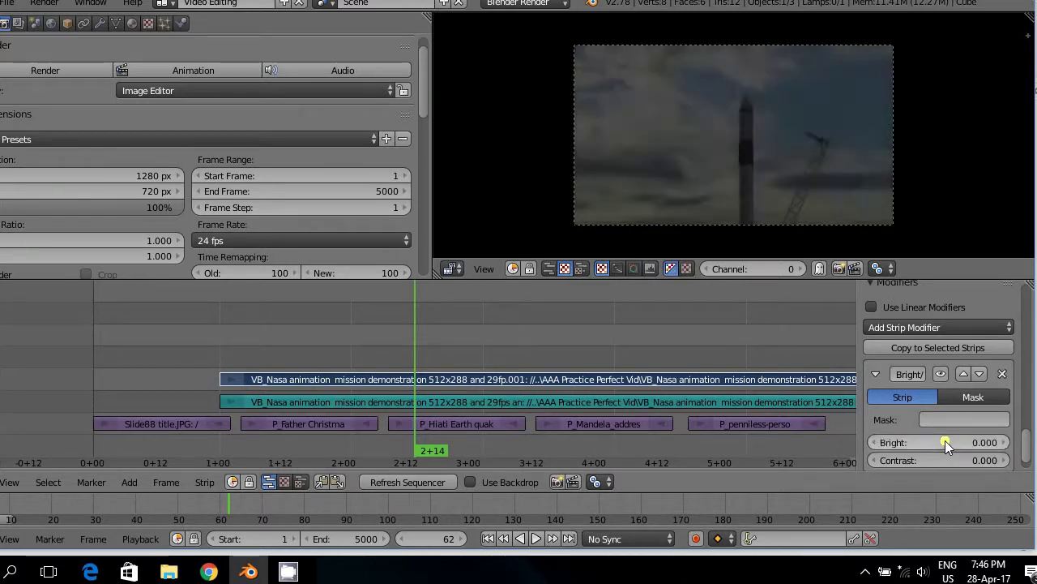
click(945, 442)
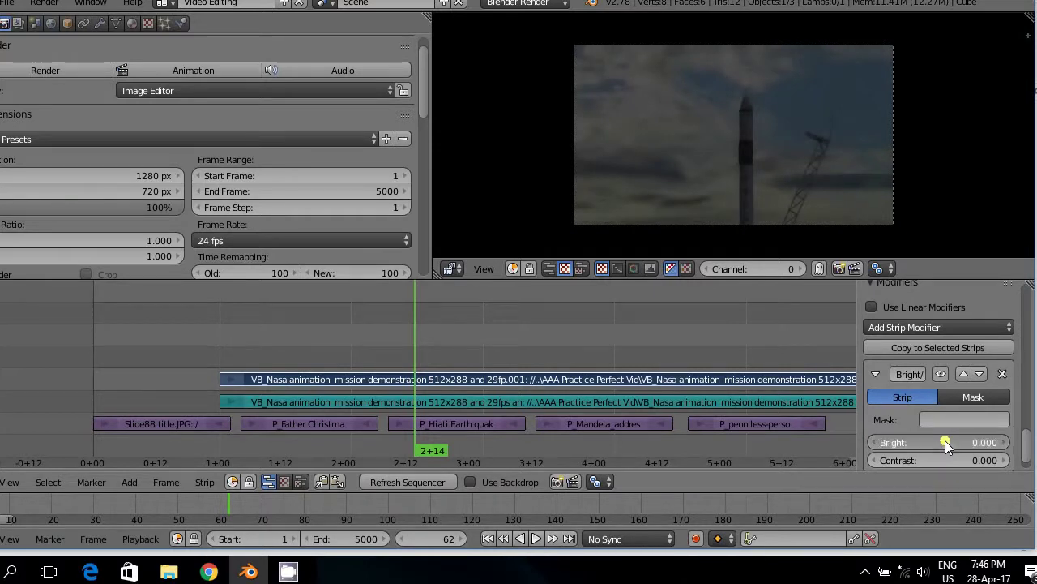
text(20)
key(Return)
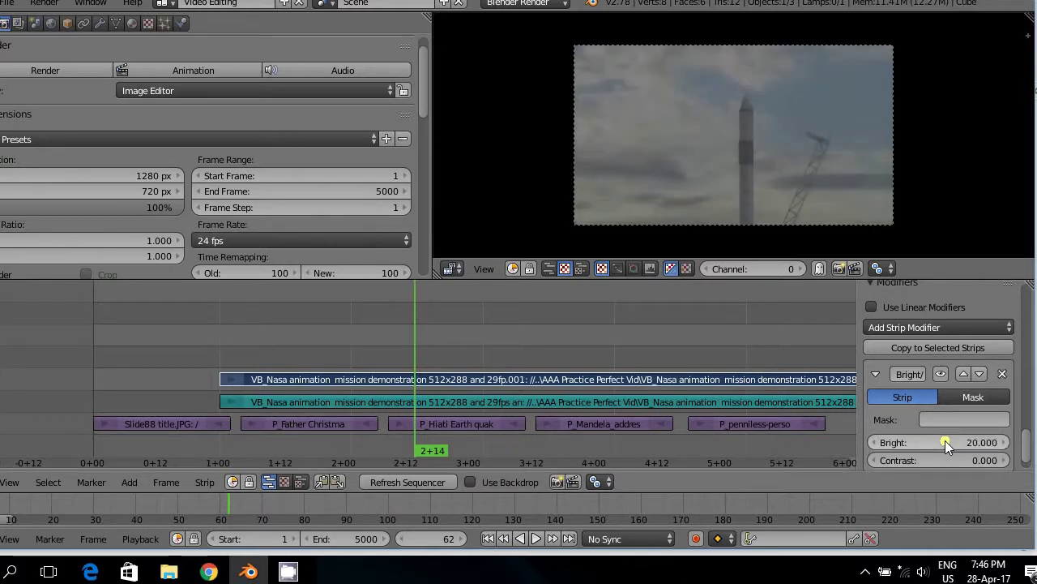
- Raise Bright to 40, then drop it to -40 so the preview goes black
click(921, 441)
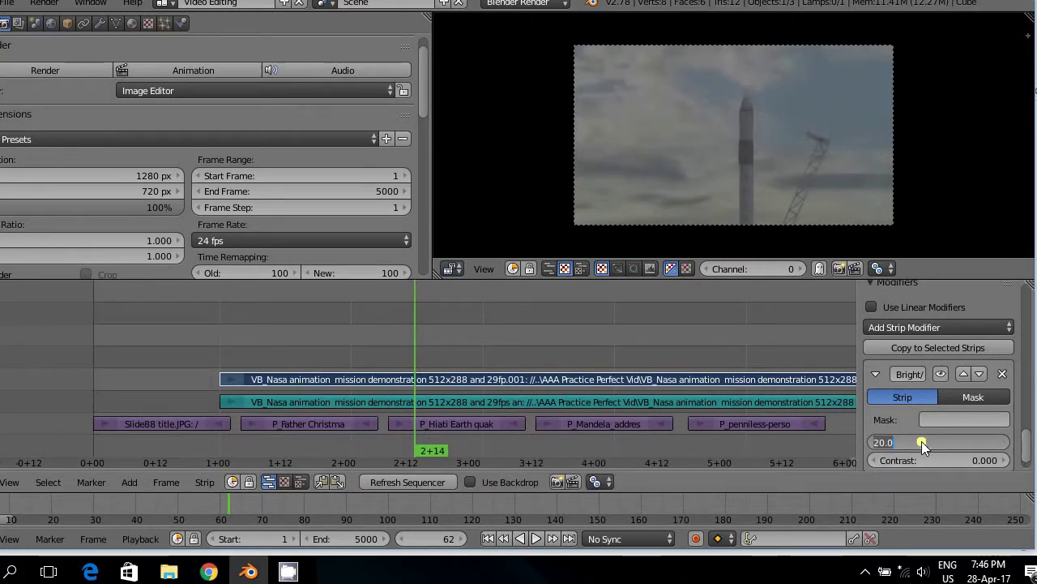
text(40)
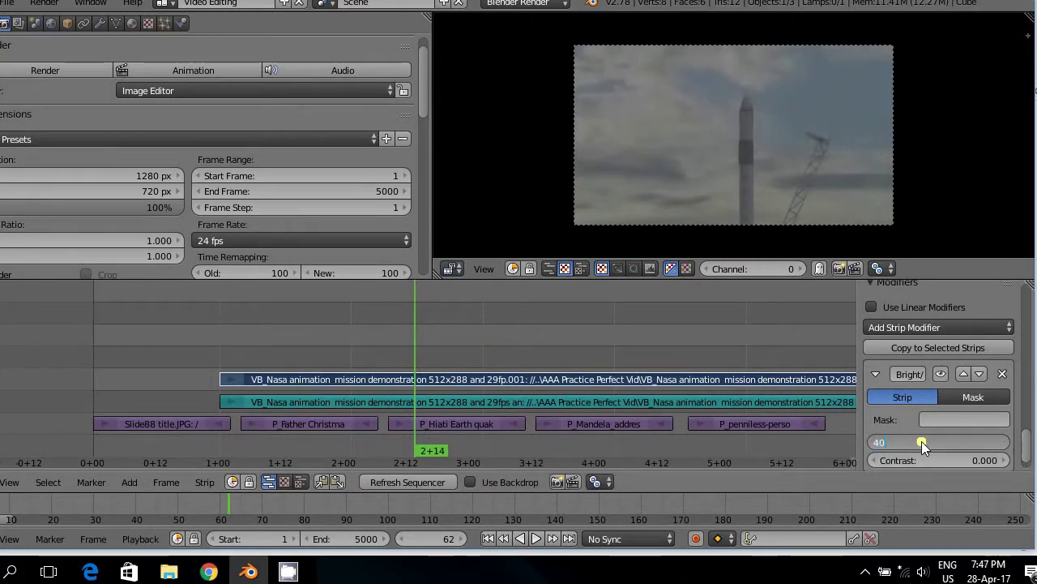
key(Return)
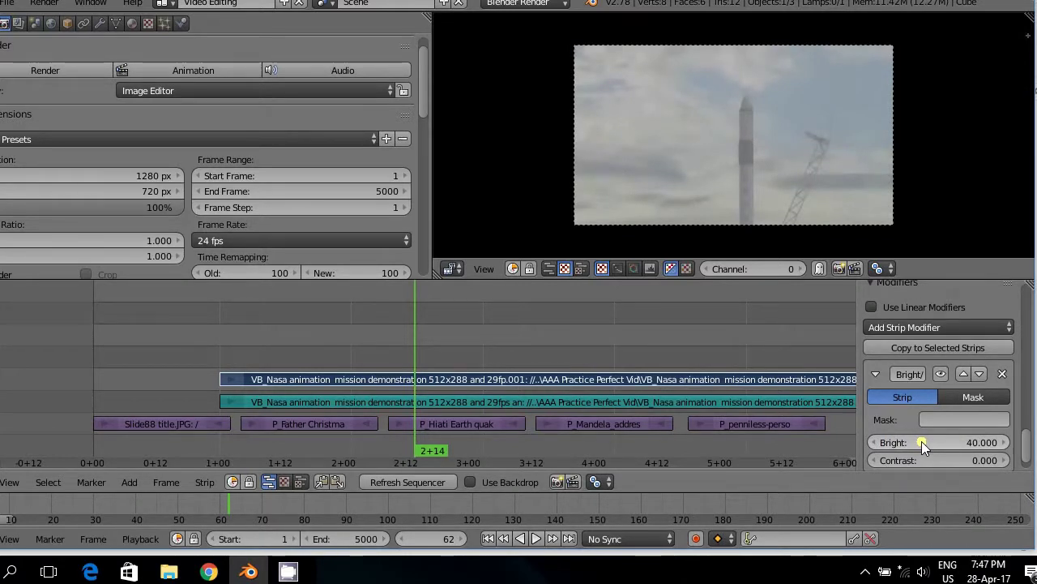
click(921, 441)
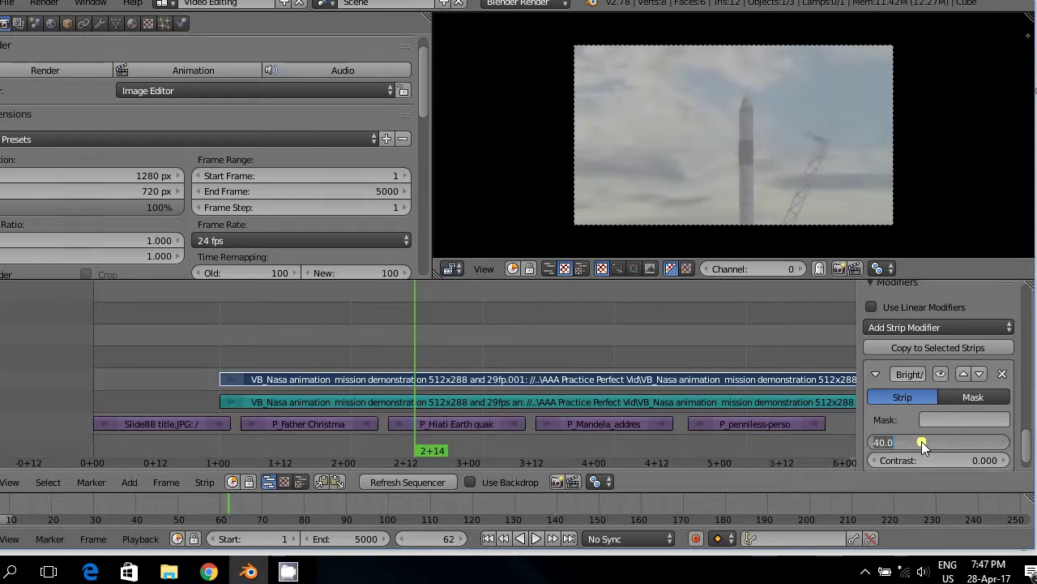
text(-40)
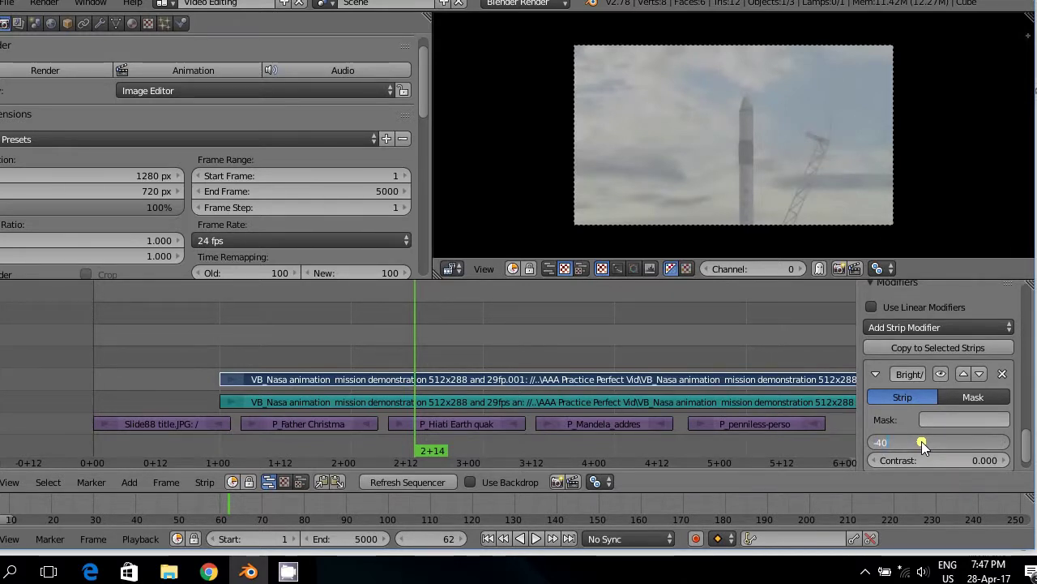
key(Return)
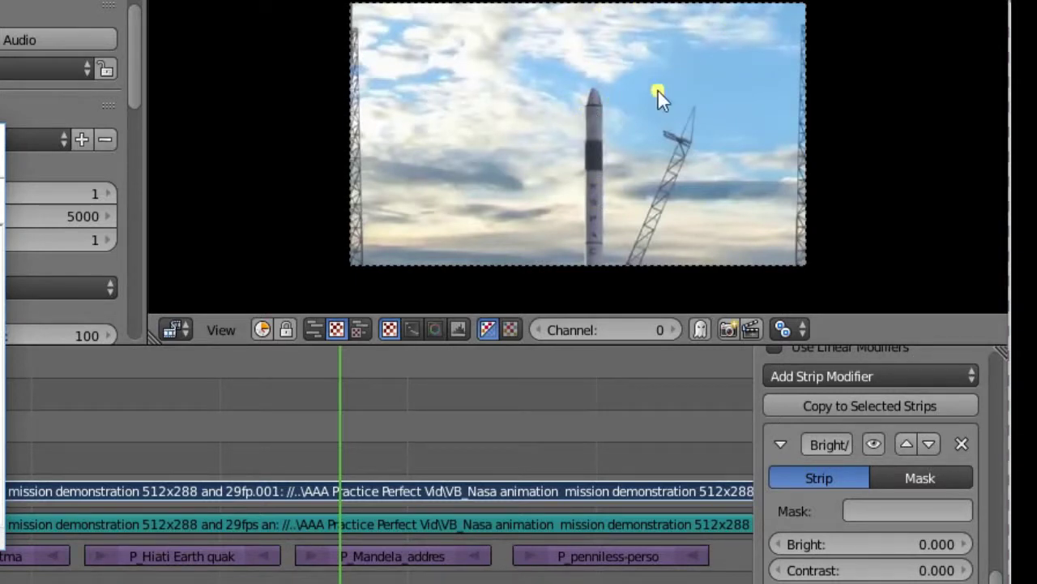
- Step the rocket clip's Contrast through 20 and 40 to 60, leaving Bright at 0
click(873, 572)
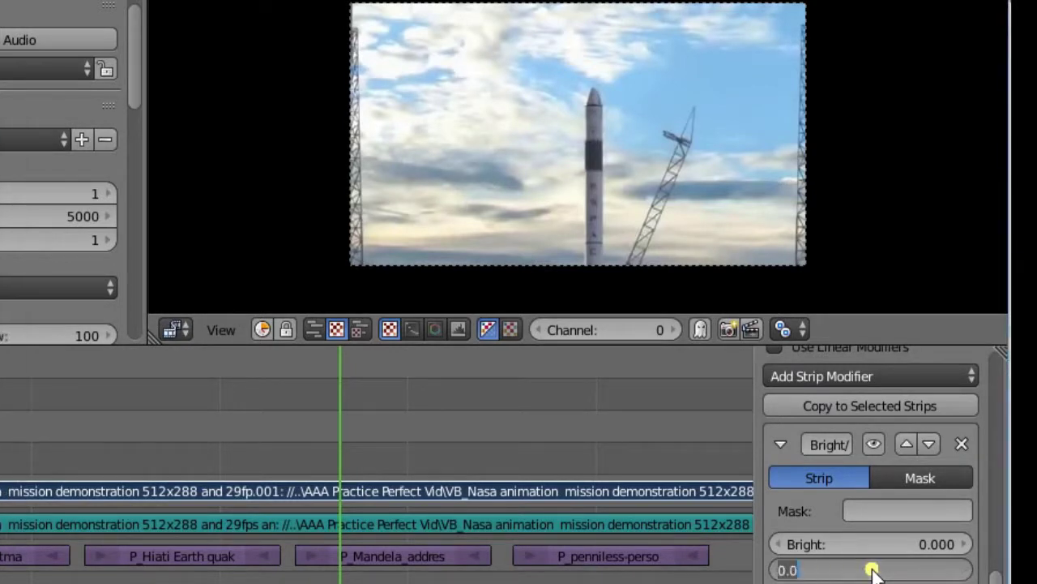
text(2)
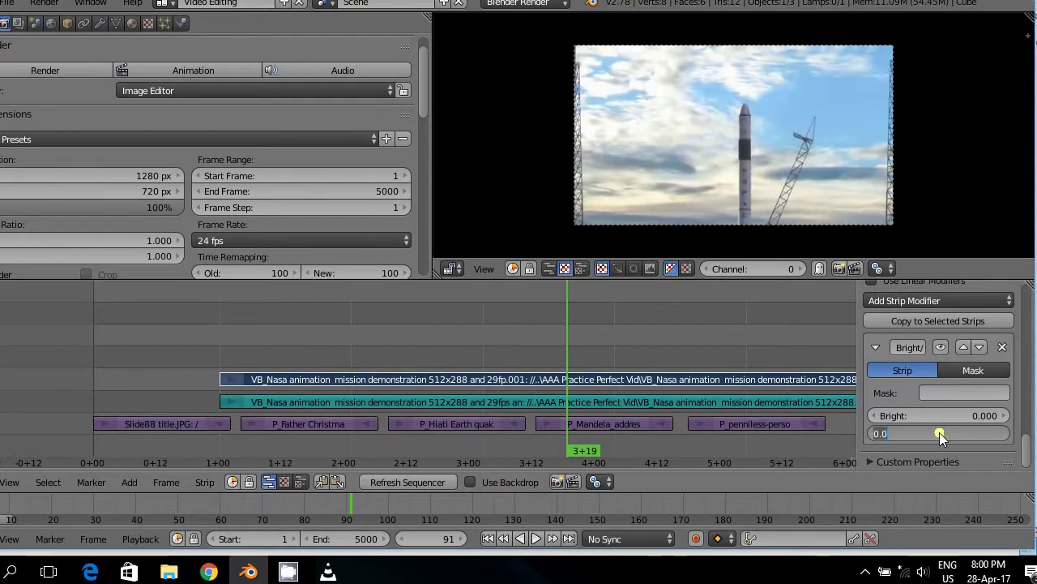
text(2)
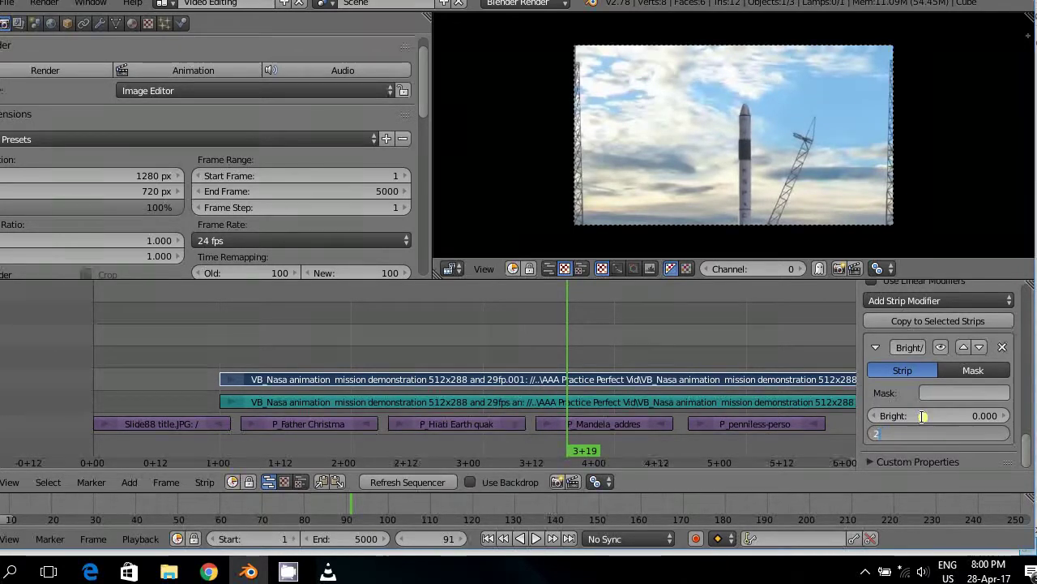
text(0)
key(Return)
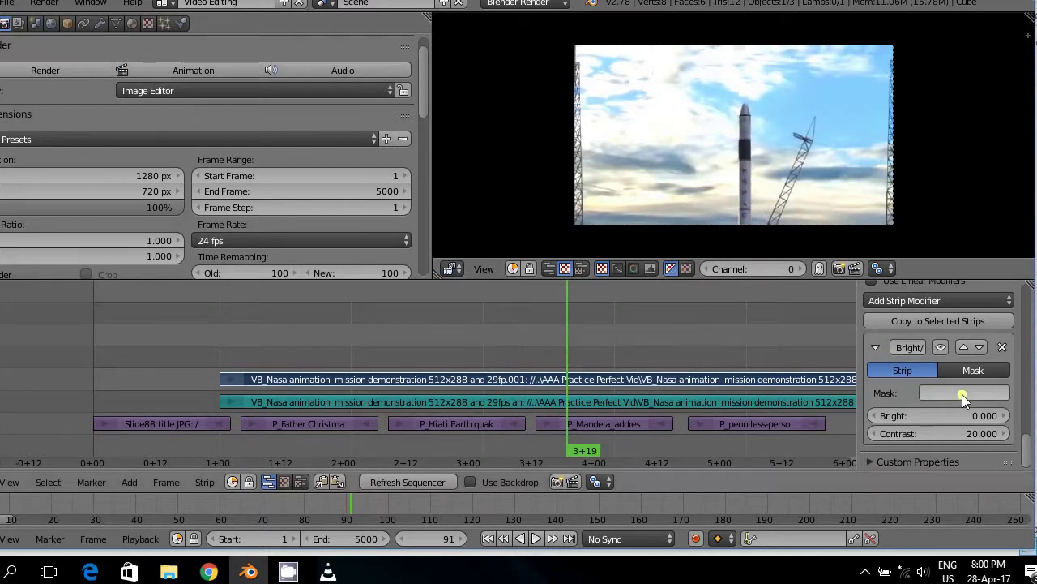
click(954, 436)
text(40)
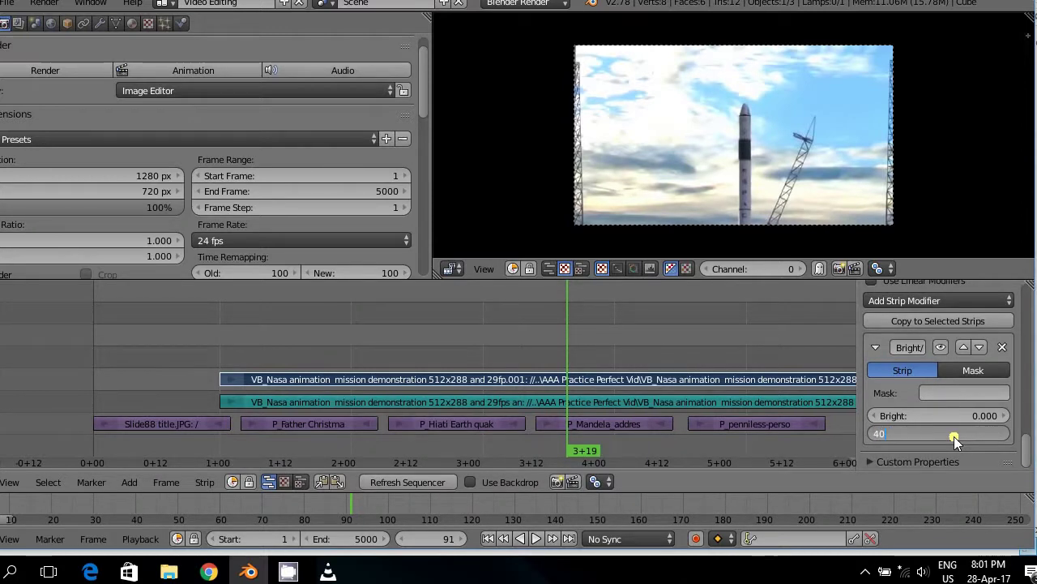
key(Return)
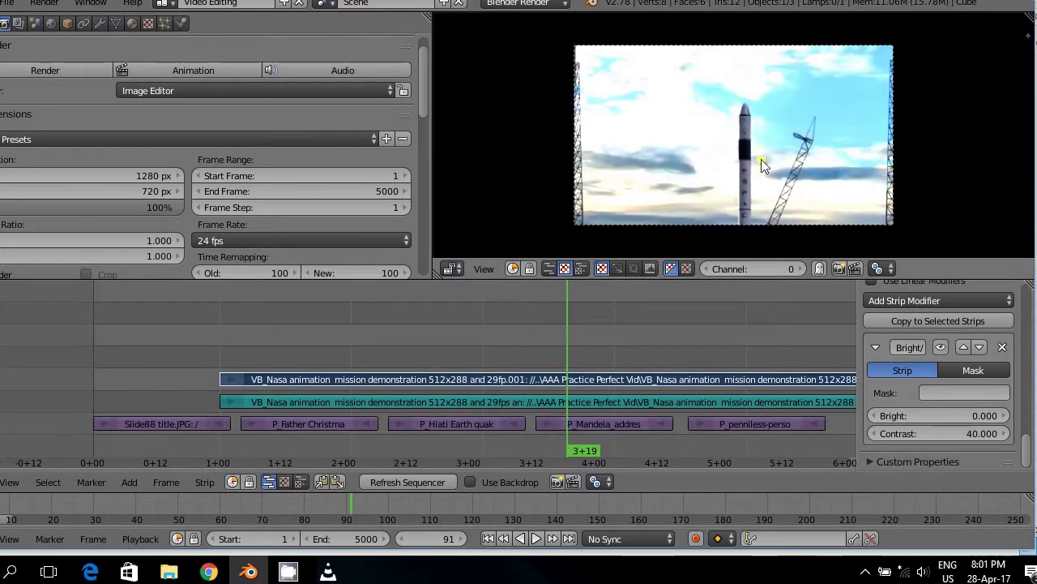
click(953, 433)
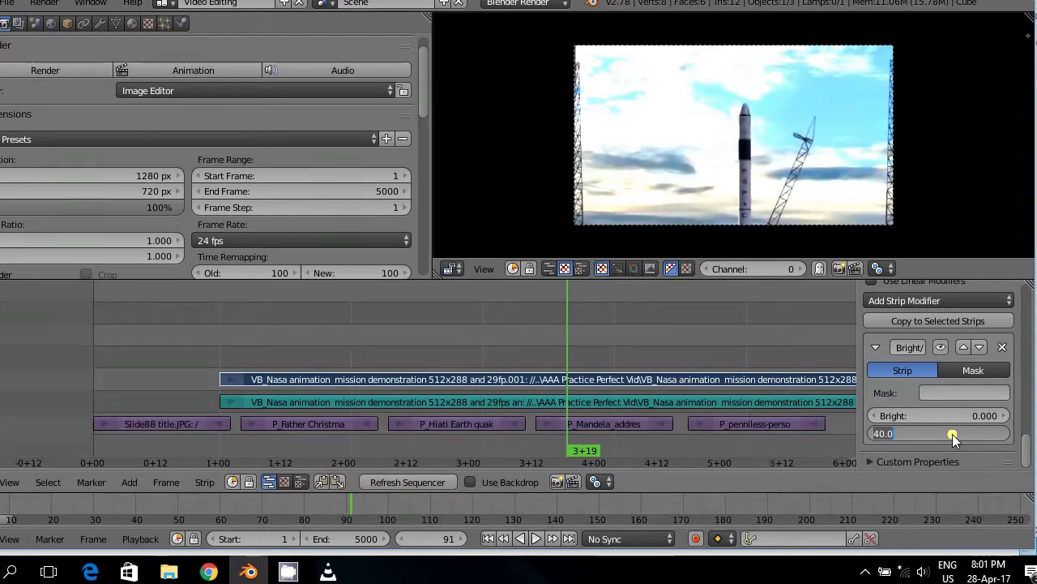
text(60)
key(Return)
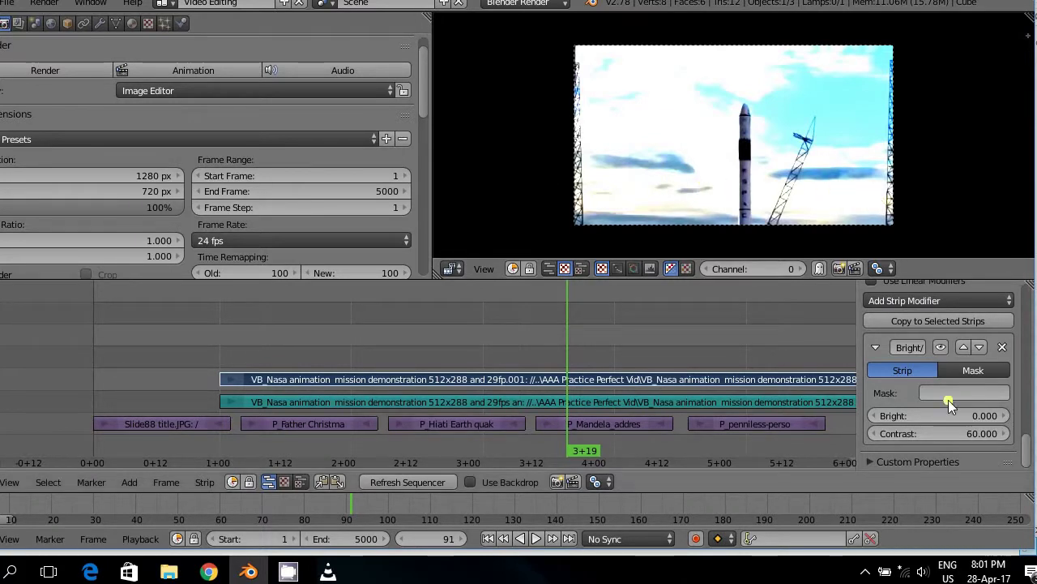
- Set the rocket clip's Contrast to 80, then clear the Contrast field for retyping
click(975, 435)
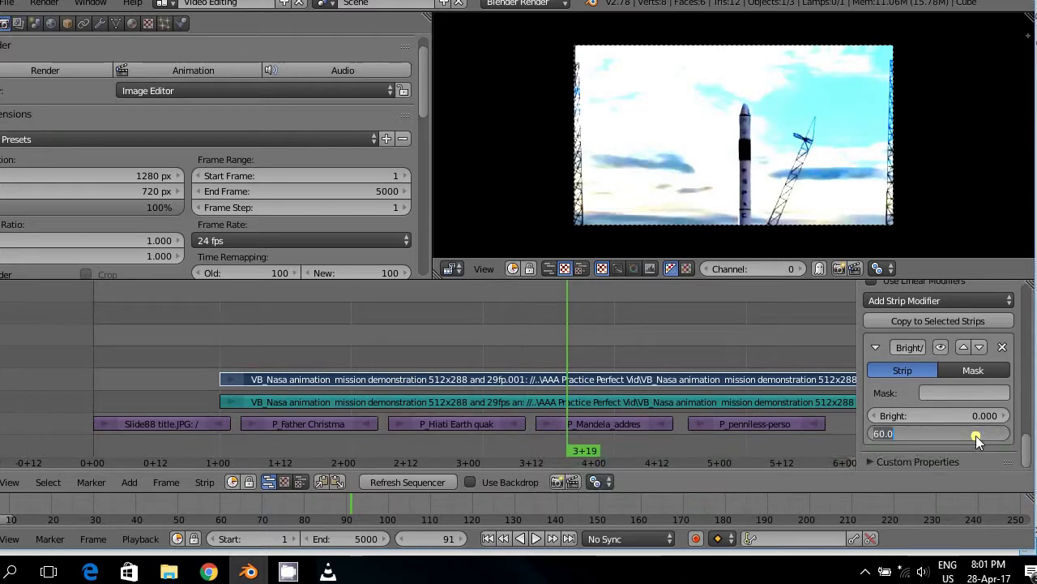
text(6)
key(BackSpace)
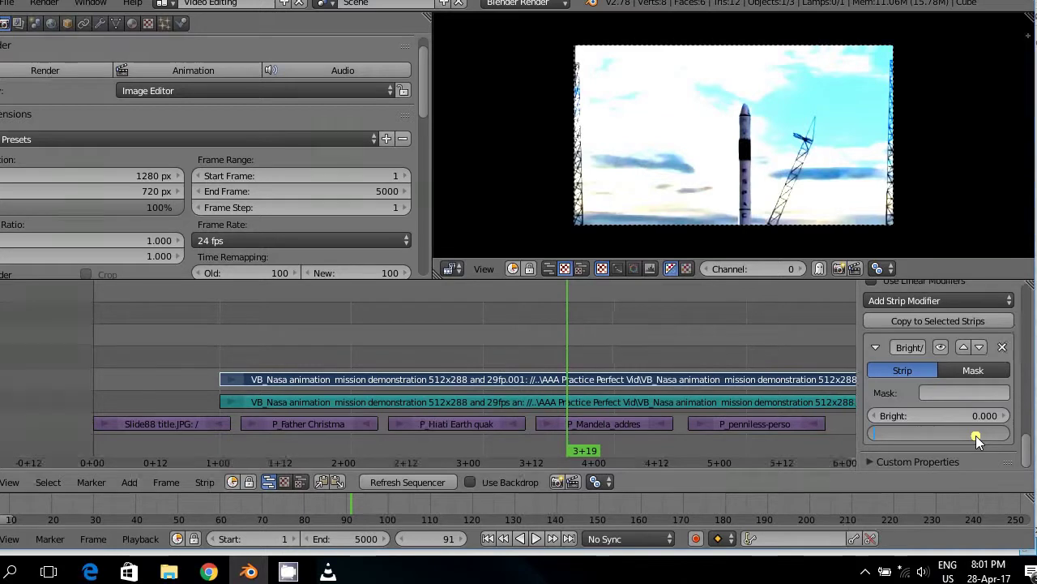
text(80)
key(Return)
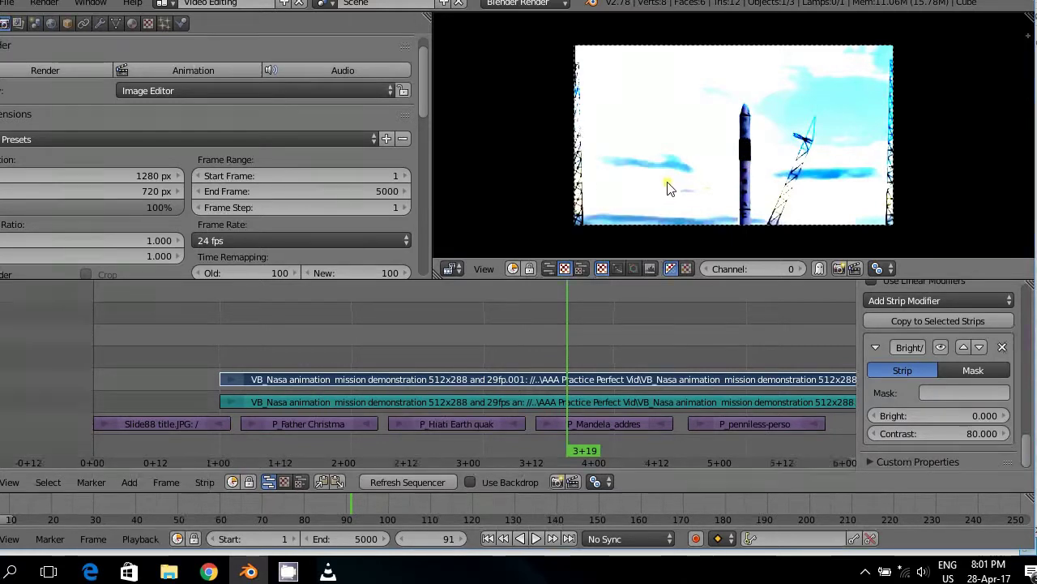
click(930, 437)
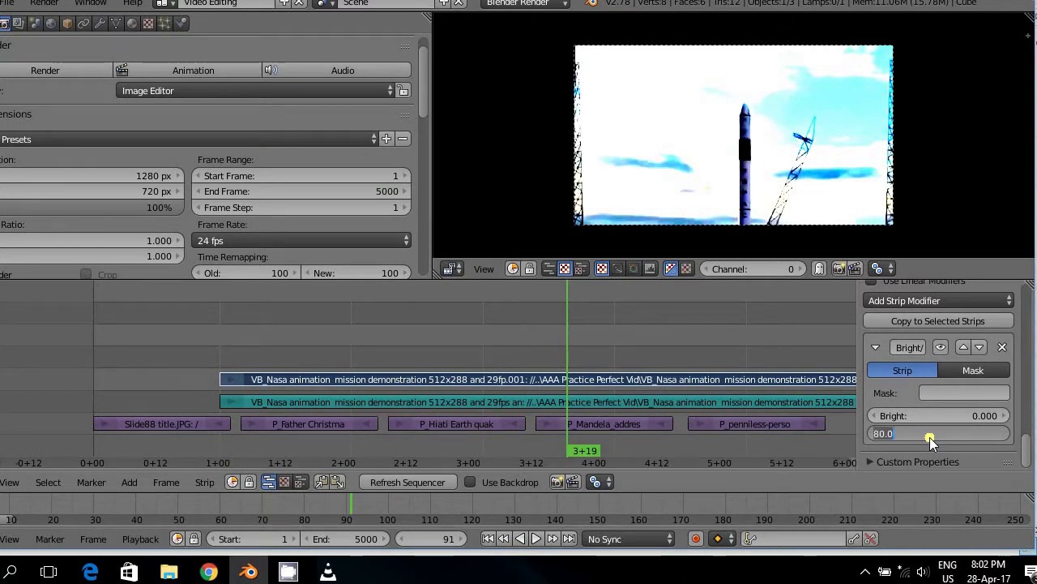
key(BackSpace)
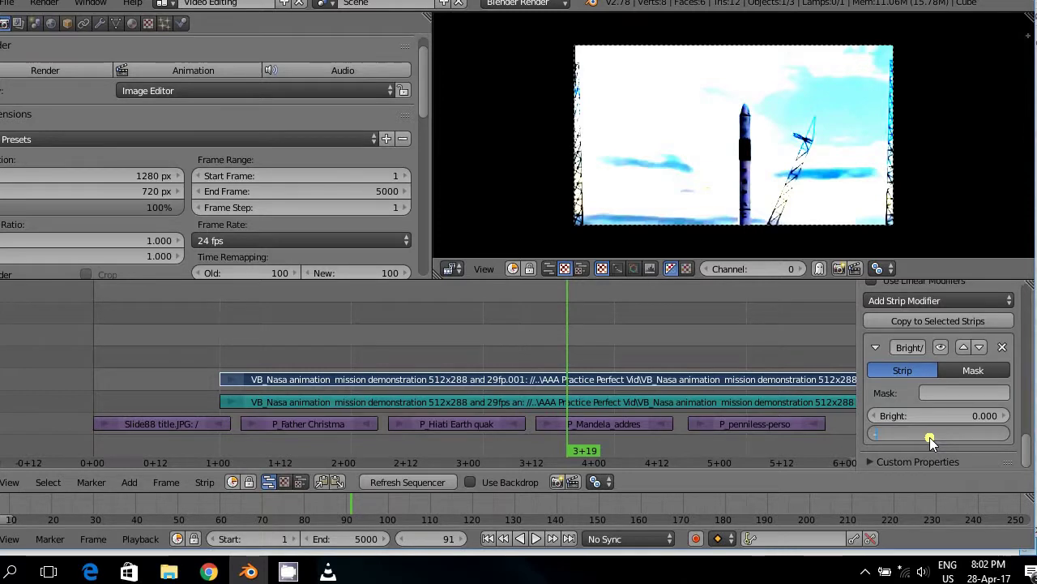
- Try contrast values of -20 and then -40 on the rocket clip
text(-20)
key(Return)
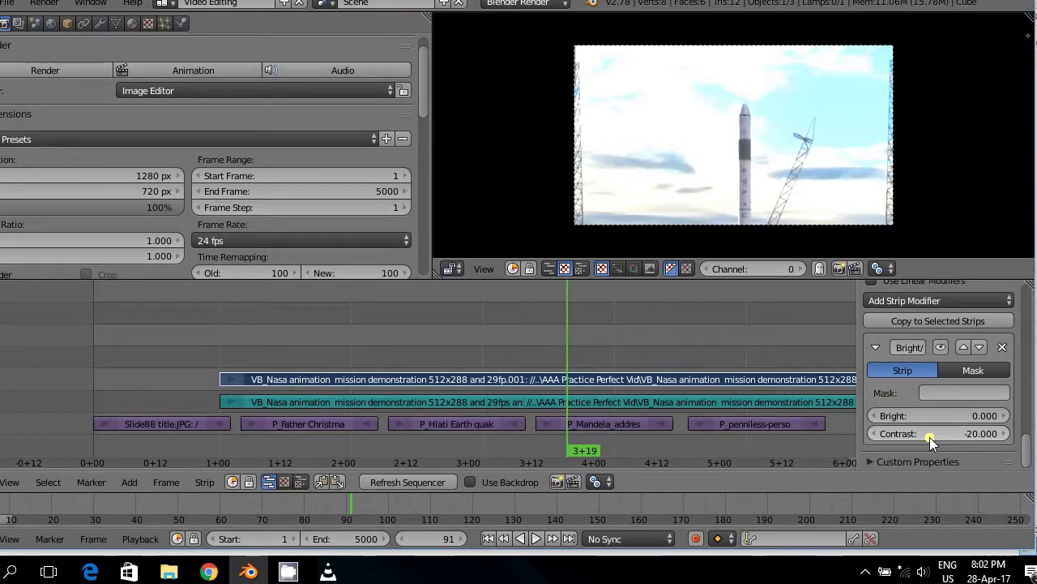
click(930, 437)
key(BackSpace)
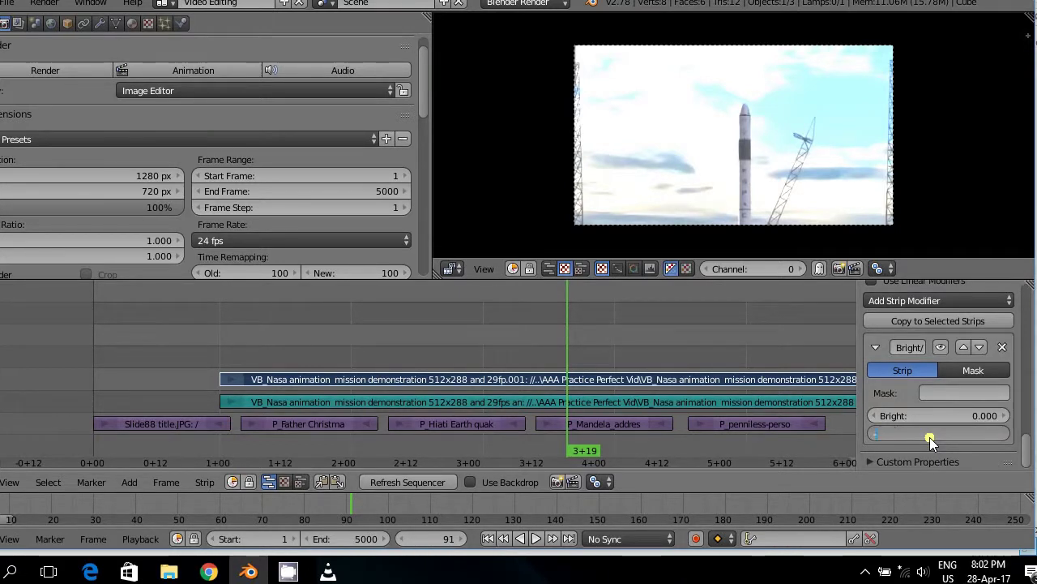
text(-40)
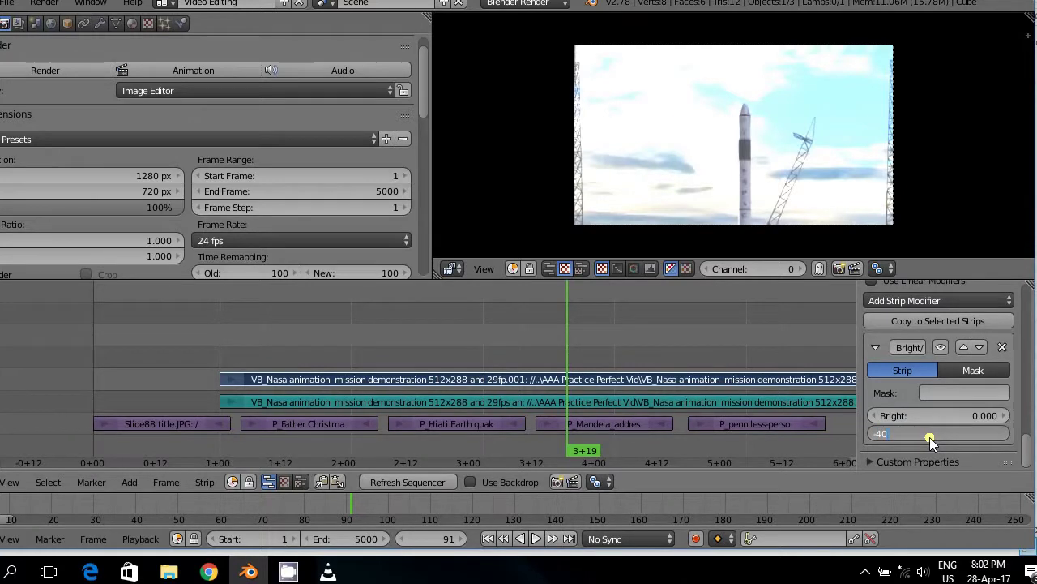
key(Return)
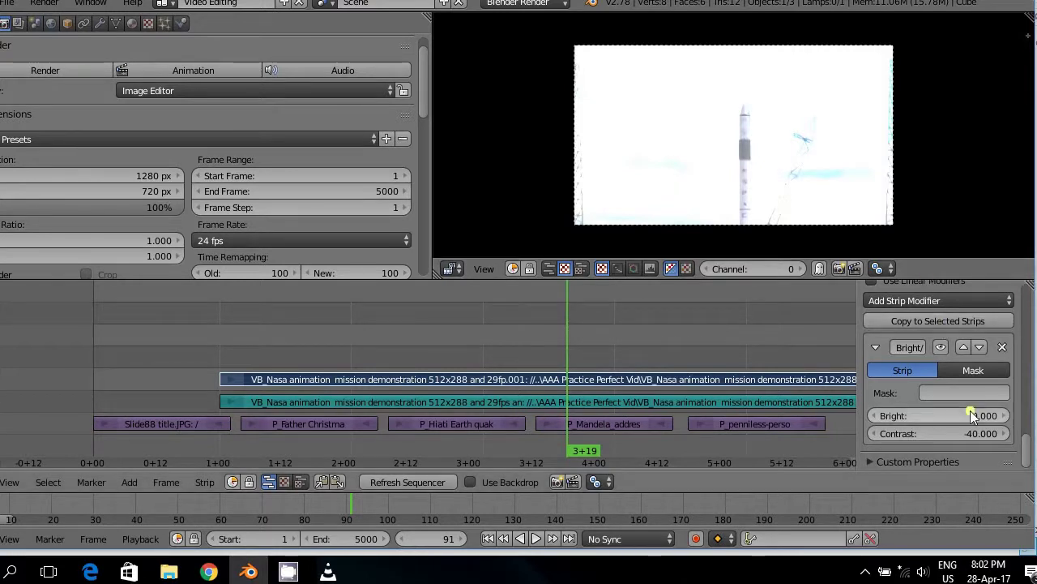
- Reset the contrast to 0, then settle on a contrast of 20
click(971, 433)
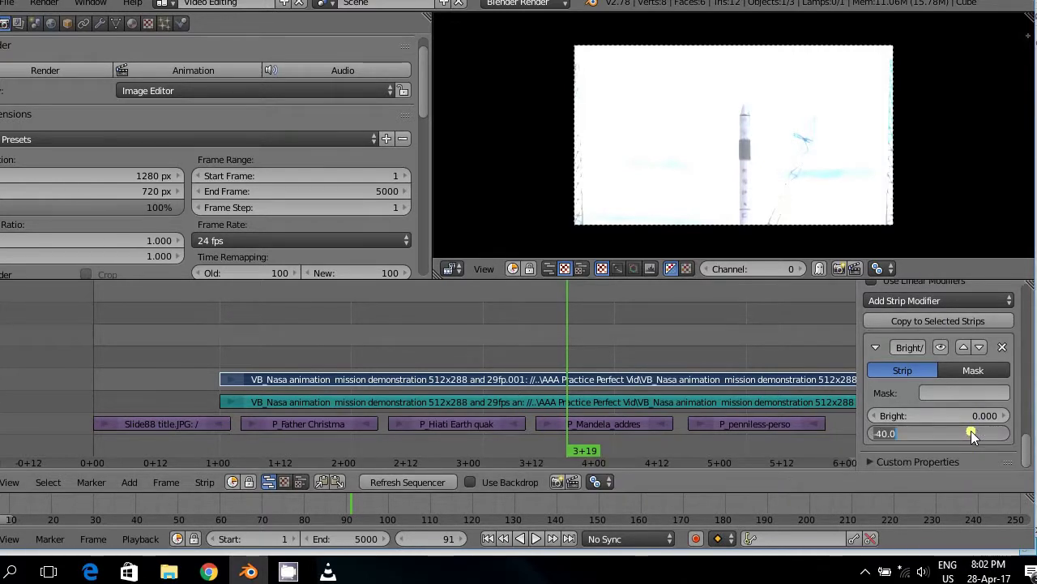
text(0)
key(Return)
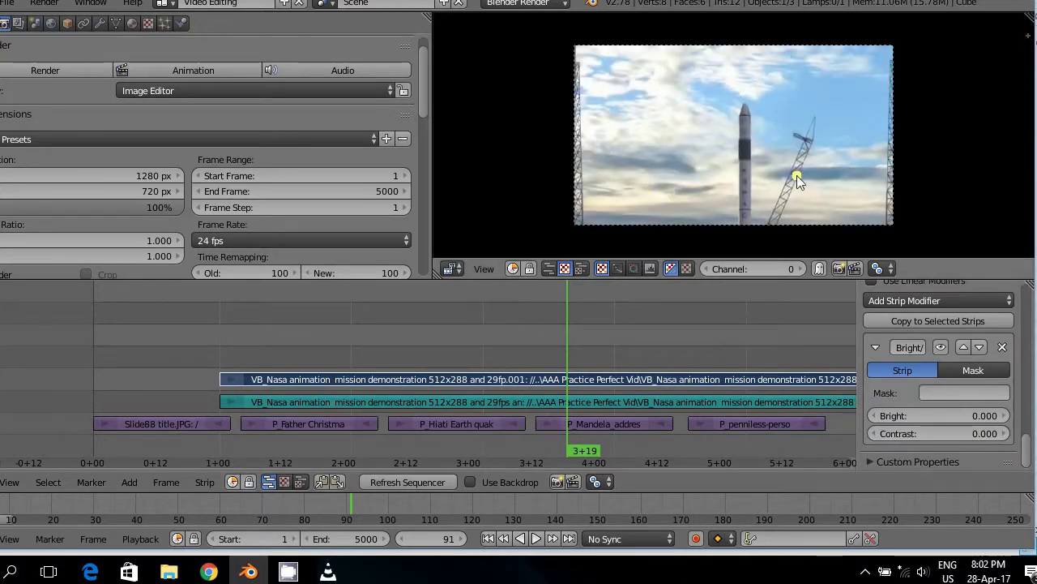
click(906, 431)
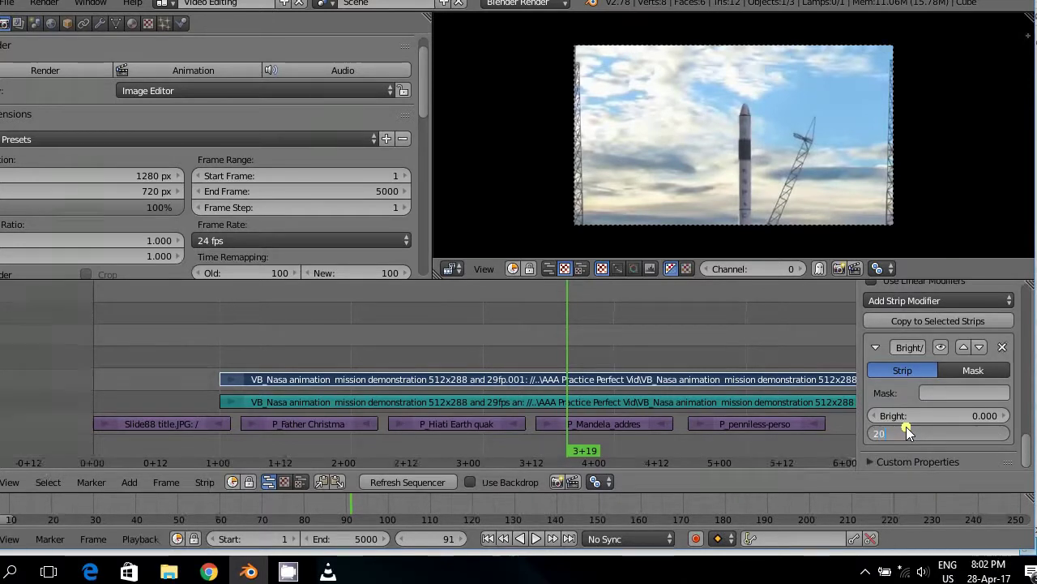
text(20)
key(Return)
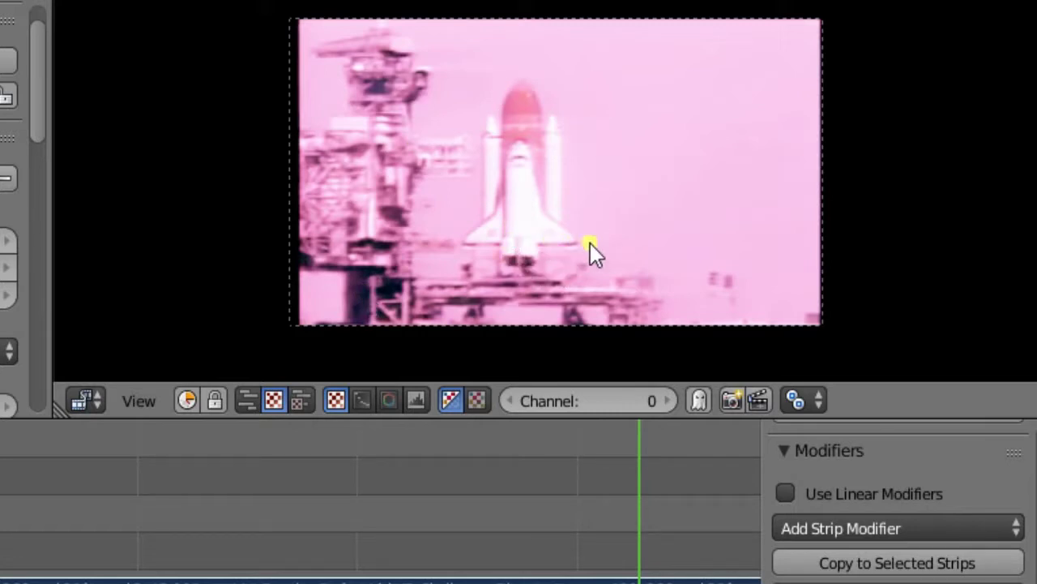
- Add a White Balance modifier to the Challenger clip and shift its white value to neutral grey
click(1016, 531)
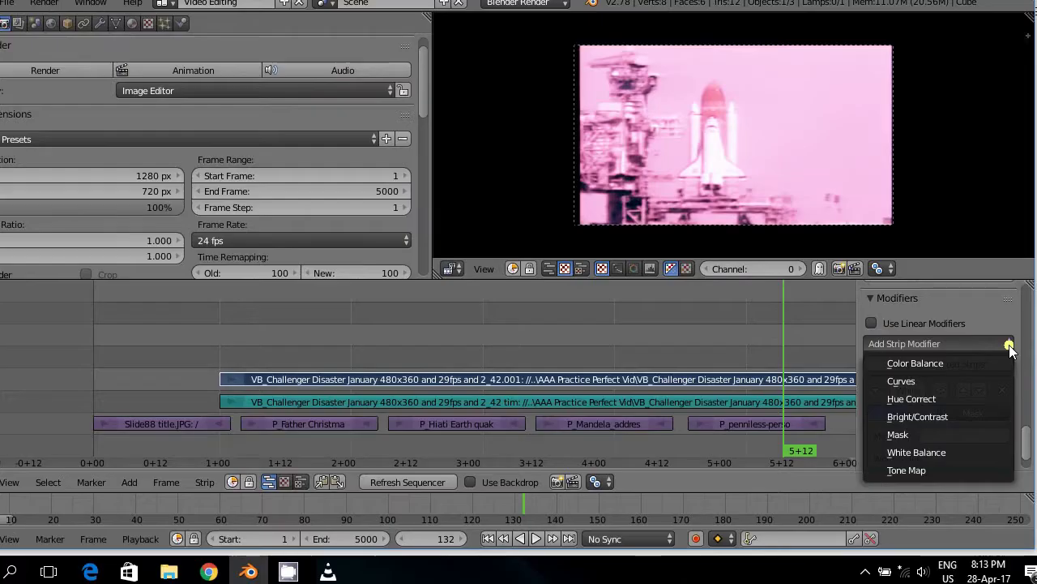
click(984, 450)
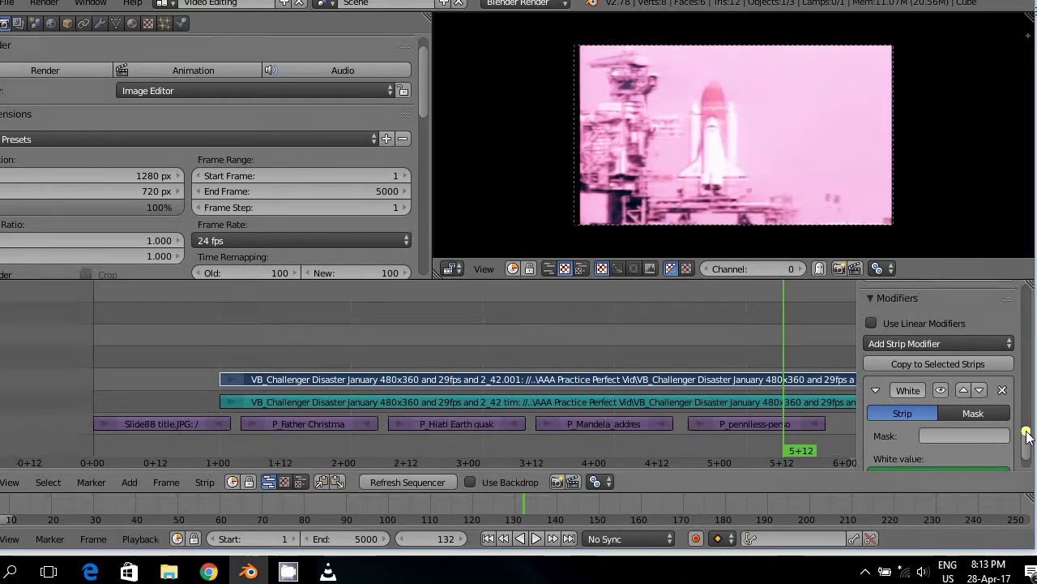
scroll(1023, 430, down, 1)
click(986, 448)
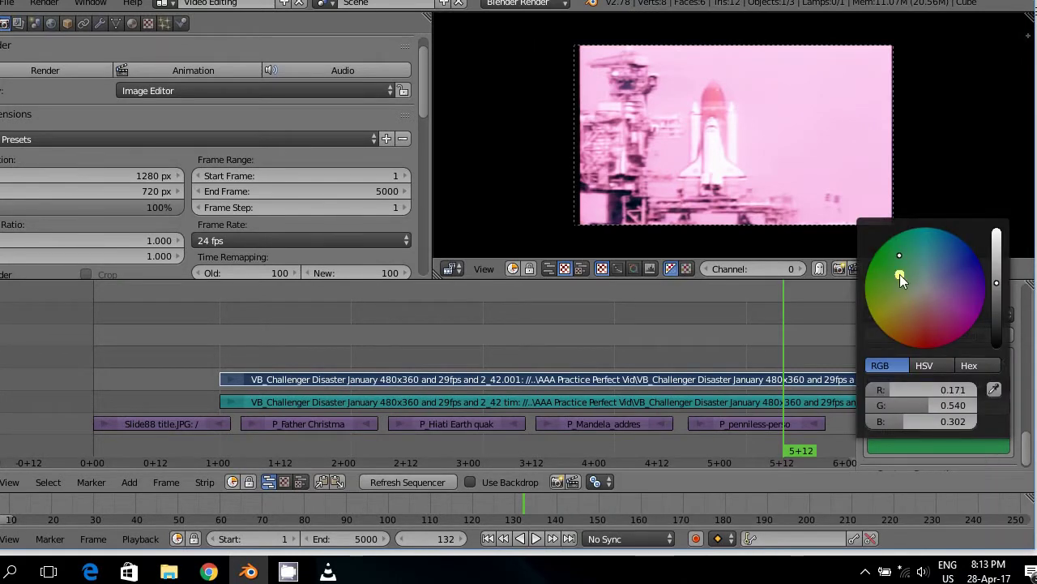
drag(899, 274, 923, 286)
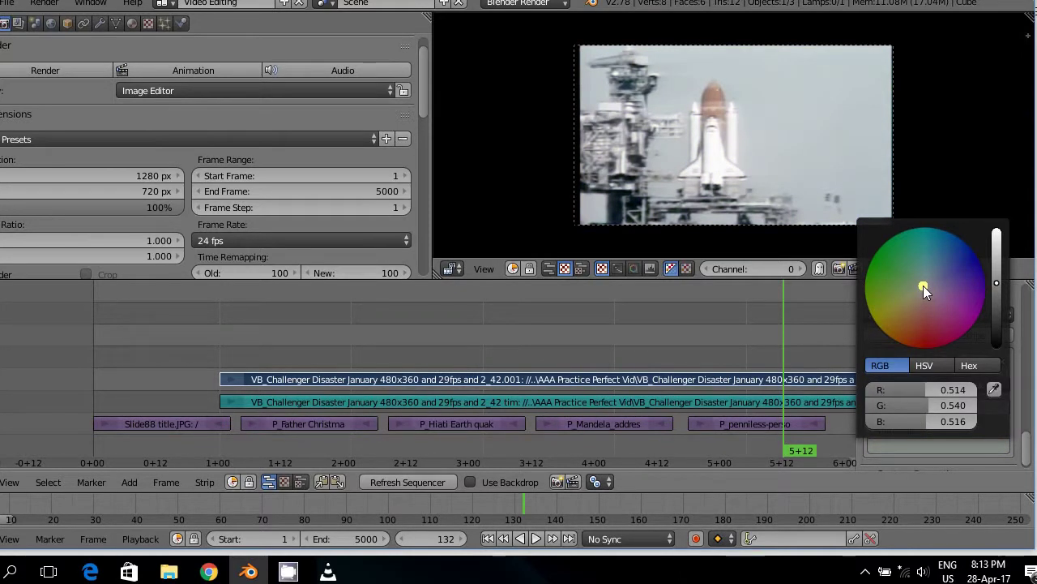
- Move the playhead to about frame 141, then back to frame 120 to review the neutral clip
click(829, 439)
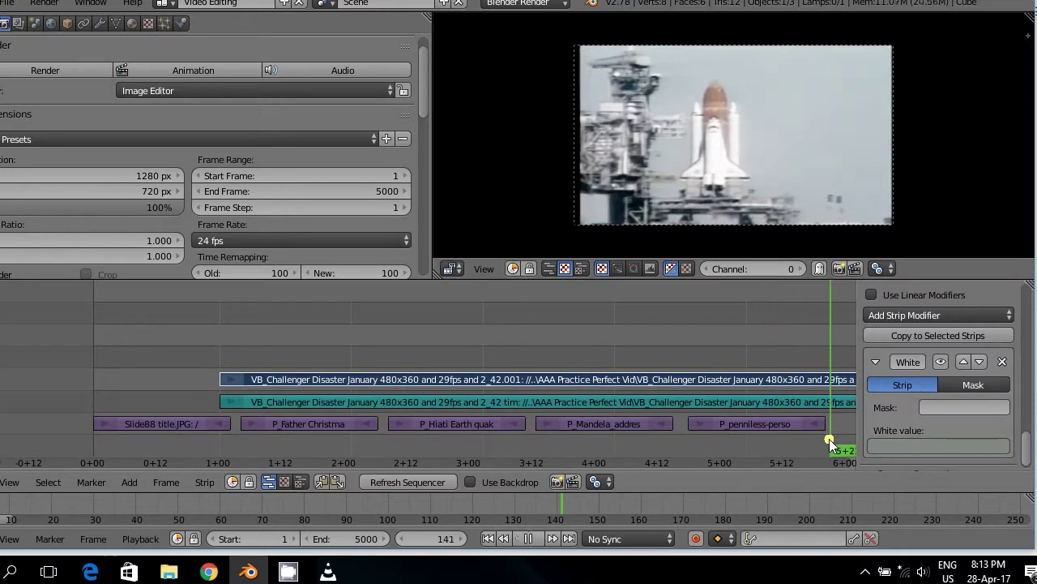
click(866, 572)
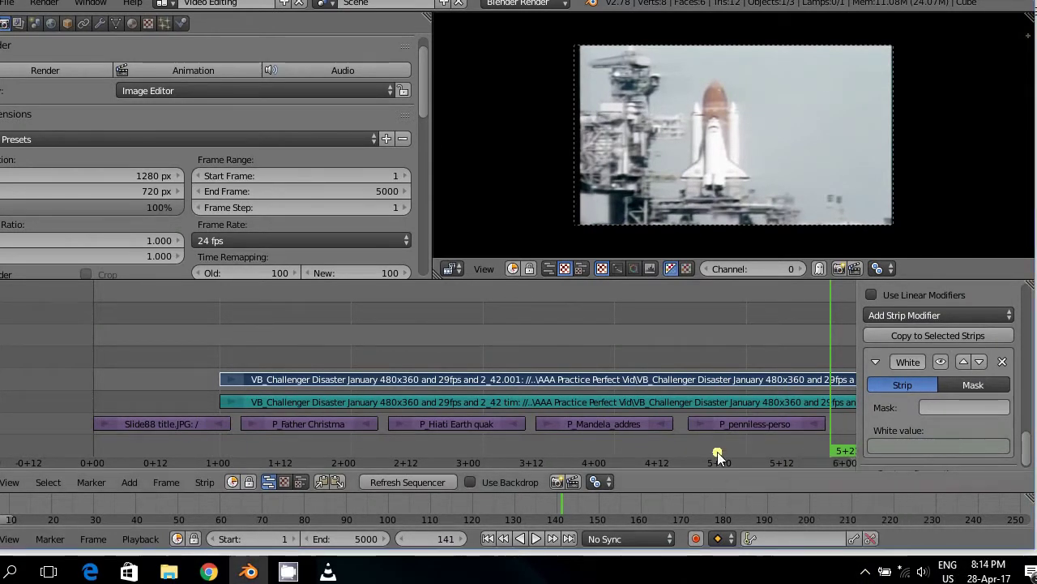
click(724, 409)
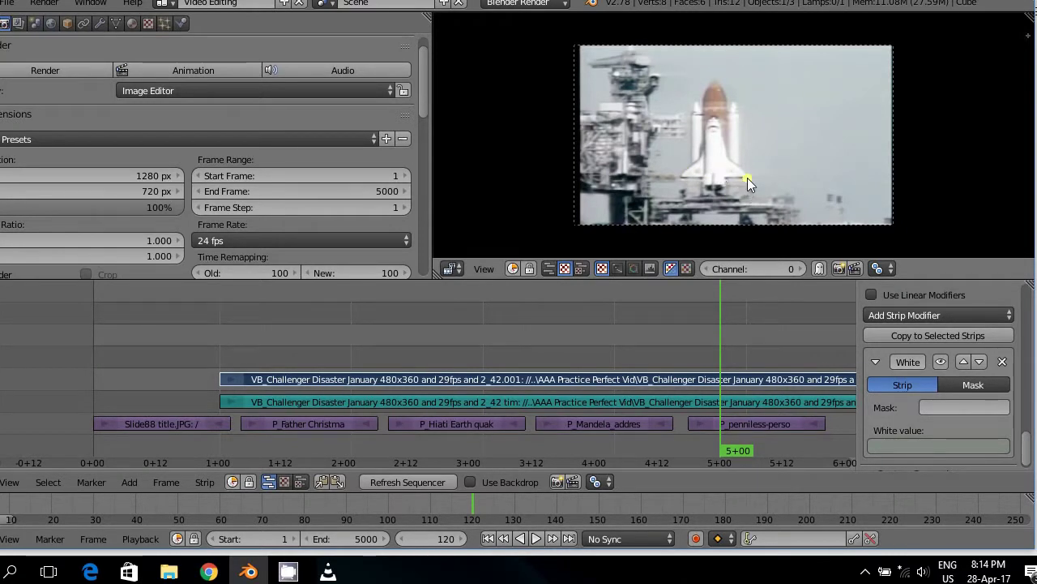
click(865, 571)
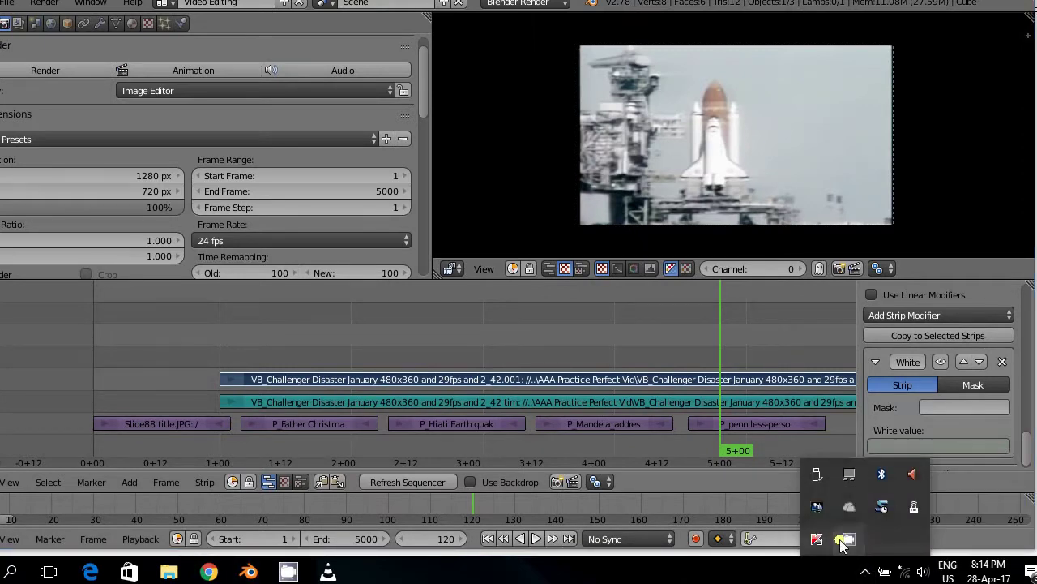
click(843, 540)
click(717, 452)
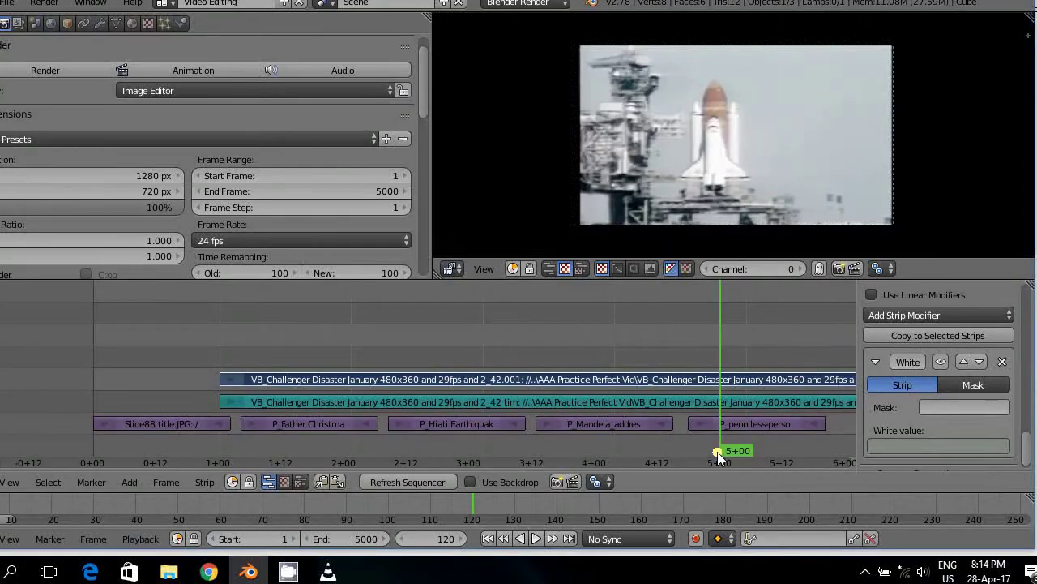